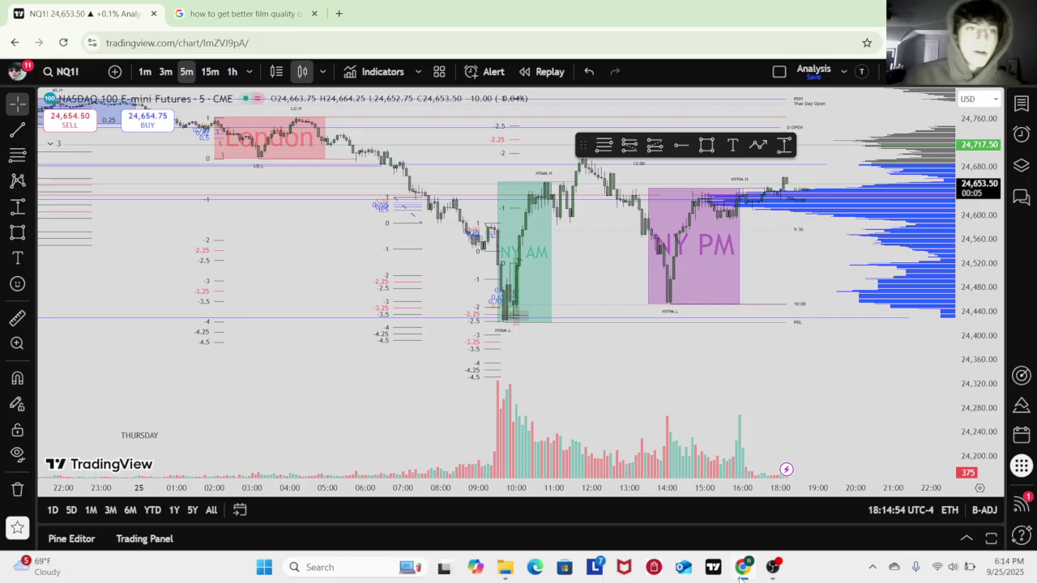
Step: Change the NASDAQ 100 E-mini chart interval from 5-minute to 15-minute candles
{"action": "left_click", "coordinate": [212, 73]}
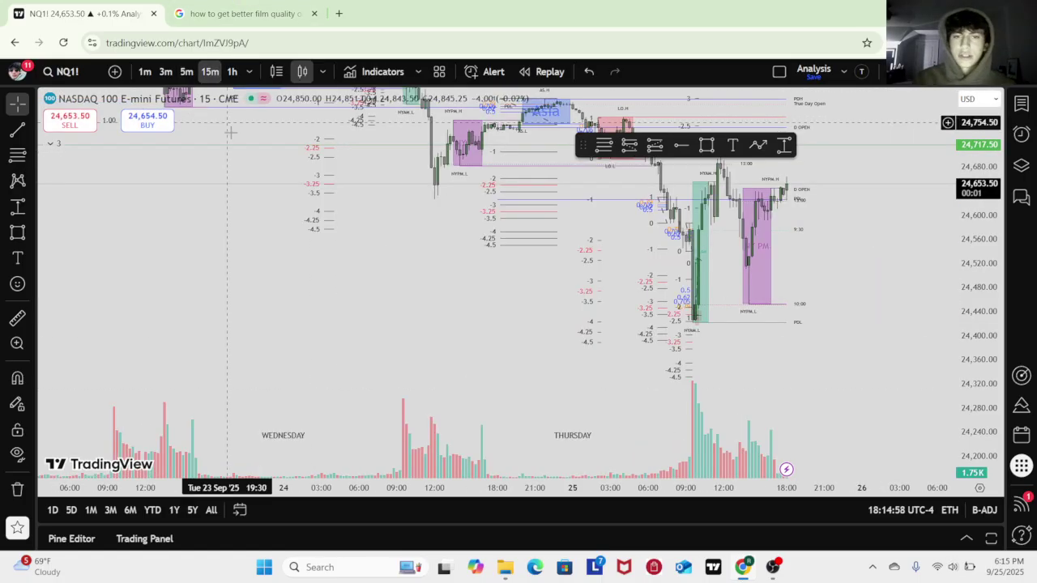
Step: Pan and zoom to show Wednesday–Thursday Asia, London and NY session boxes with fibonacci levels
{"action": "left_click_drag", "start_coordinate": [428, 285], "coordinate": [314, 243]}
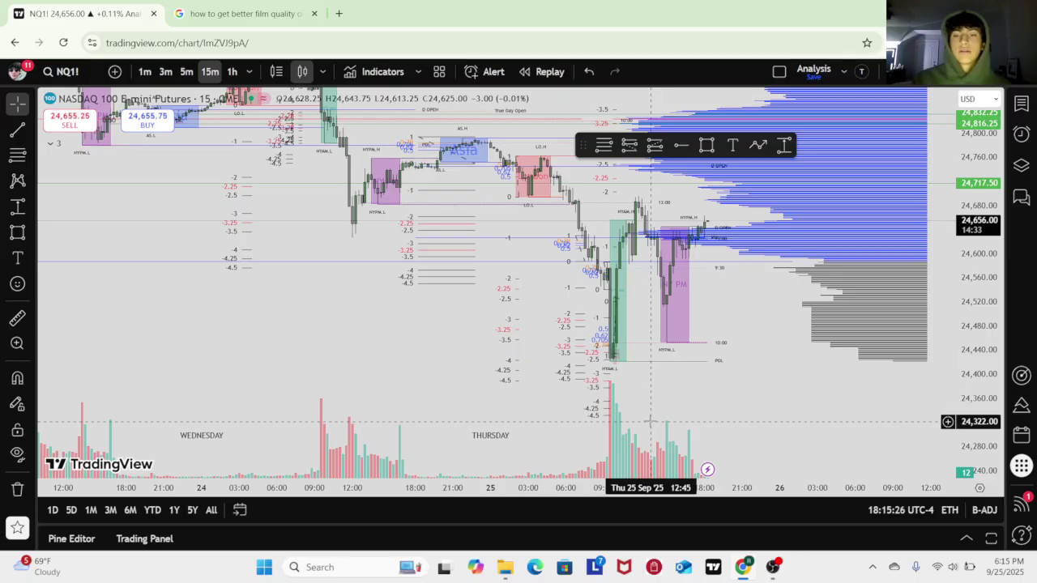
{"action": "scroll", "coordinate": [639, 397], "scroll_direction": "up", "scroll_amount": 4}
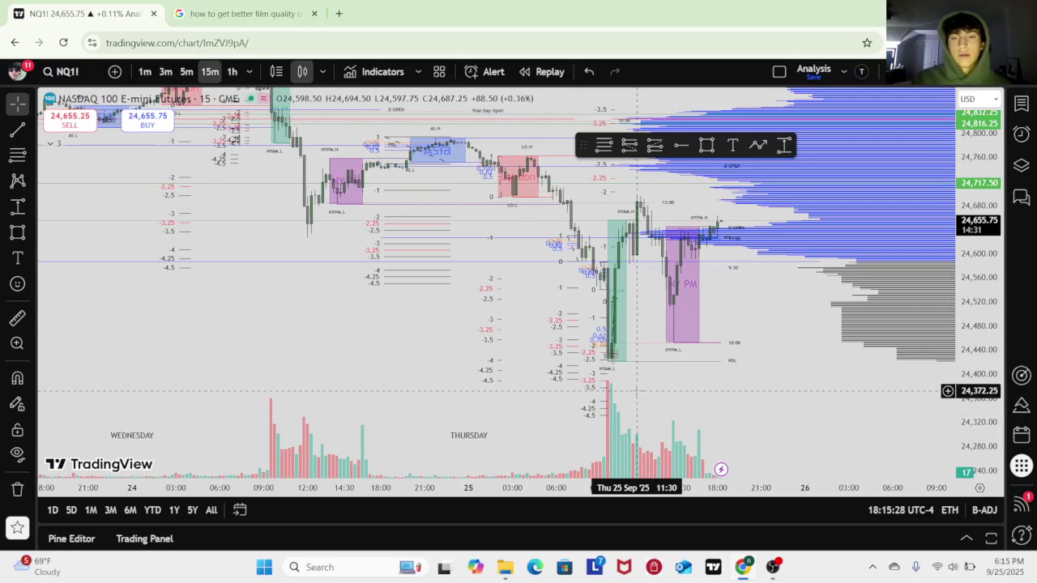
{"action": "scroll", "coordinate": [637, 391], "scroll_direction": "up", "scroll_amount": 1}
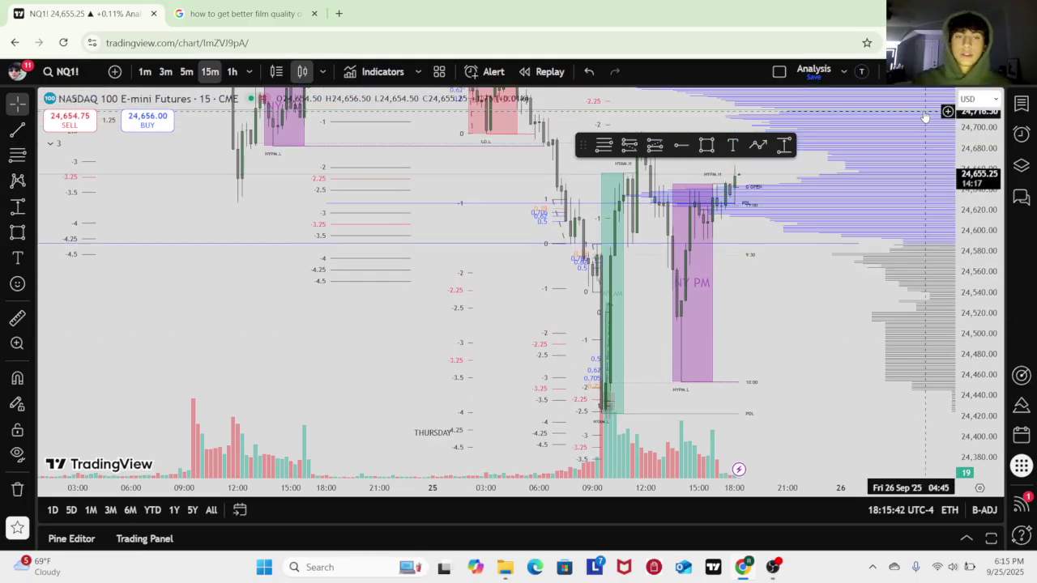
{"action": "left_click_drag", "start_coordinate": [290, 252], "coordinate": [298, 317]}
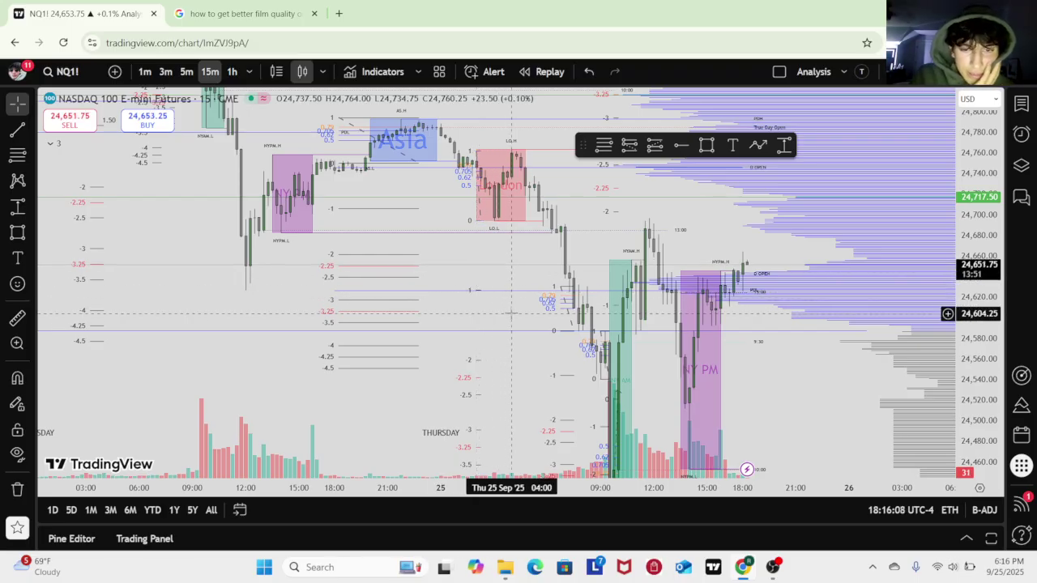
Step: Zoom in on Thursday's Asia and London session boxes and their fibonacci extension levels
{"action": "scroll", "coordinate": [504, 292], "scroll_direction": "up", "scroll_amount": 3}
{"action": "scroll", "coordinate": [511, 312], "scroll_direction": "down", "scroll_amount": 3}
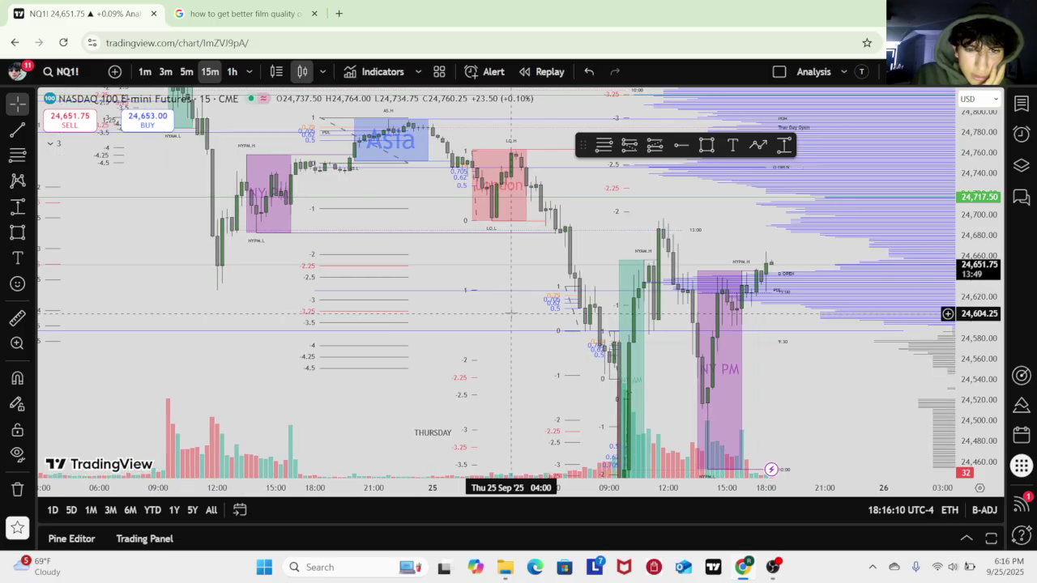
{"action": "left_click_drag", "start_coordinate": [521, 360], "coordinate": [512, 275]}
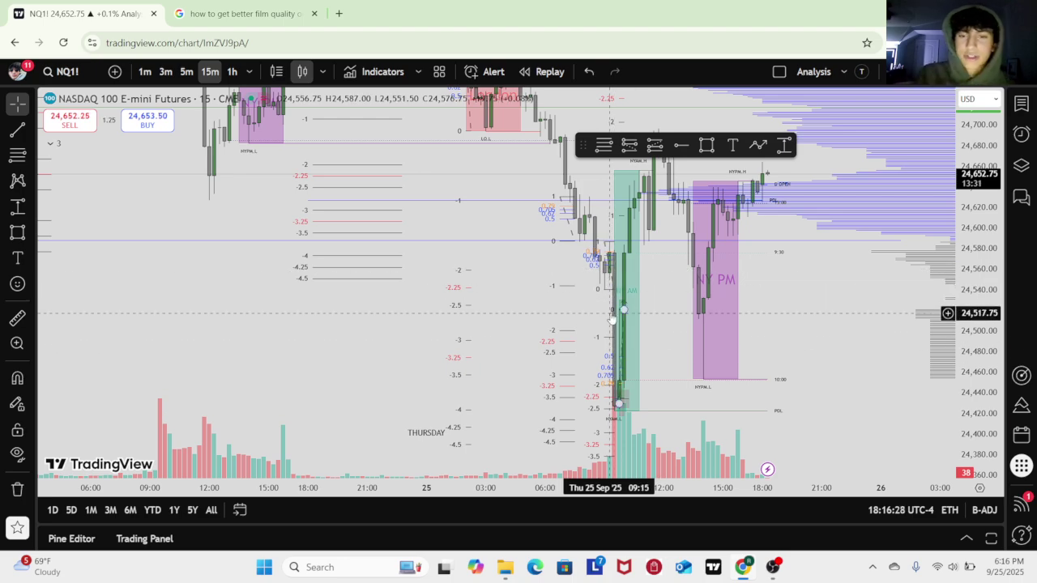
{"action": "scroll", "coordinate": [711, 343], "scroll_direction": "up", "scroll_amount": 4}
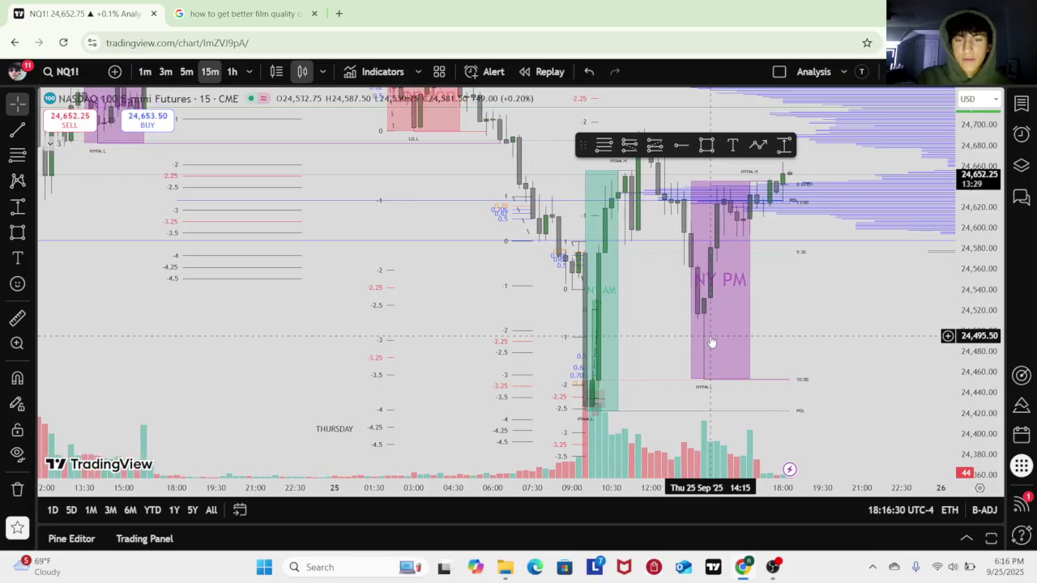
{"action": "left_click_drag", "start_coordinate": [664, 338], "coordinate": [744, 291]}
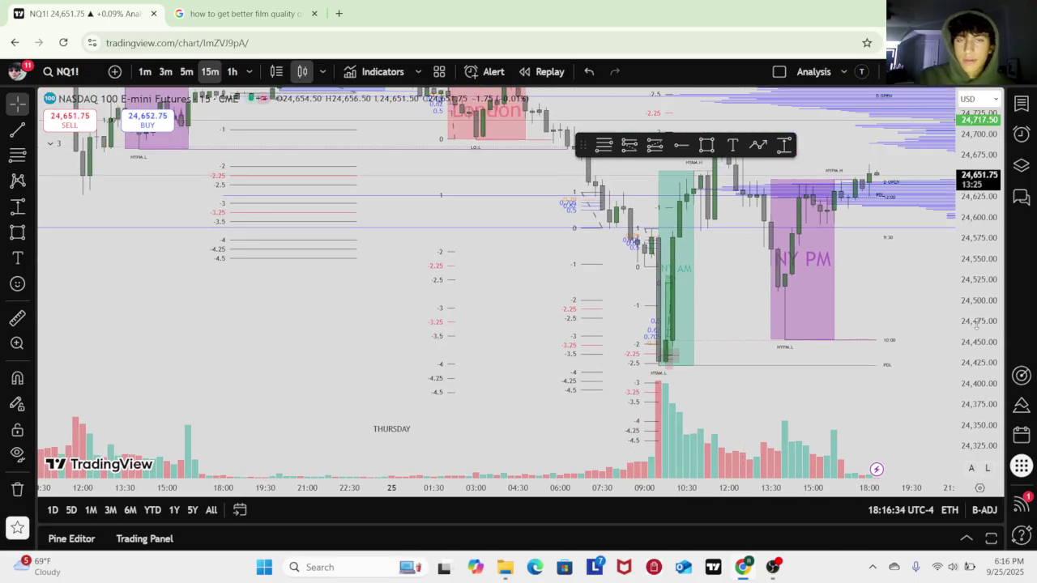
{"action": "scroll", "coordinate": [486, 295], "scroll_direction": "up", "scroll_amount": 2}
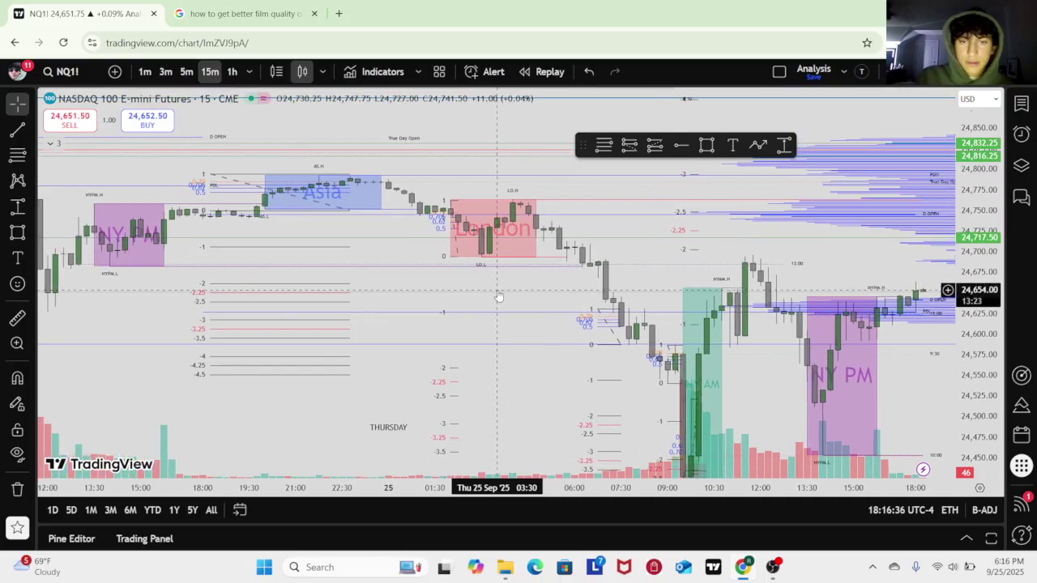
{"action": "scroll", "coordinate": [499, 296], "scroll_direction": "up", "scroll_amount": 2}
{"action": "left_click_drag", "start_coordinate": [984, 397], "coordinate": [982, 230]}
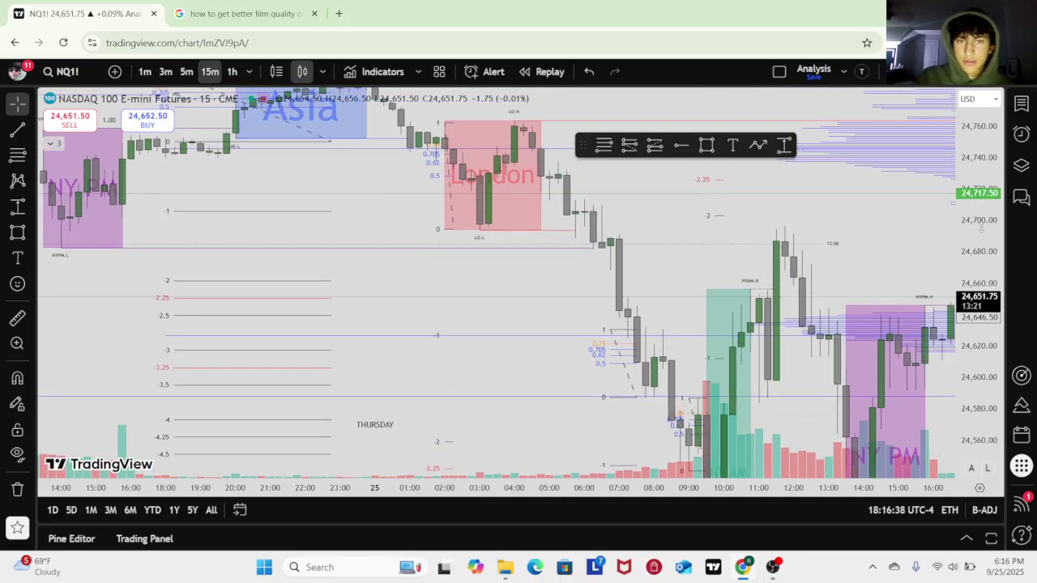
{"action": "left_click_drag", "start_coordinate": [510, 300], "coordinate": [505, 413]}
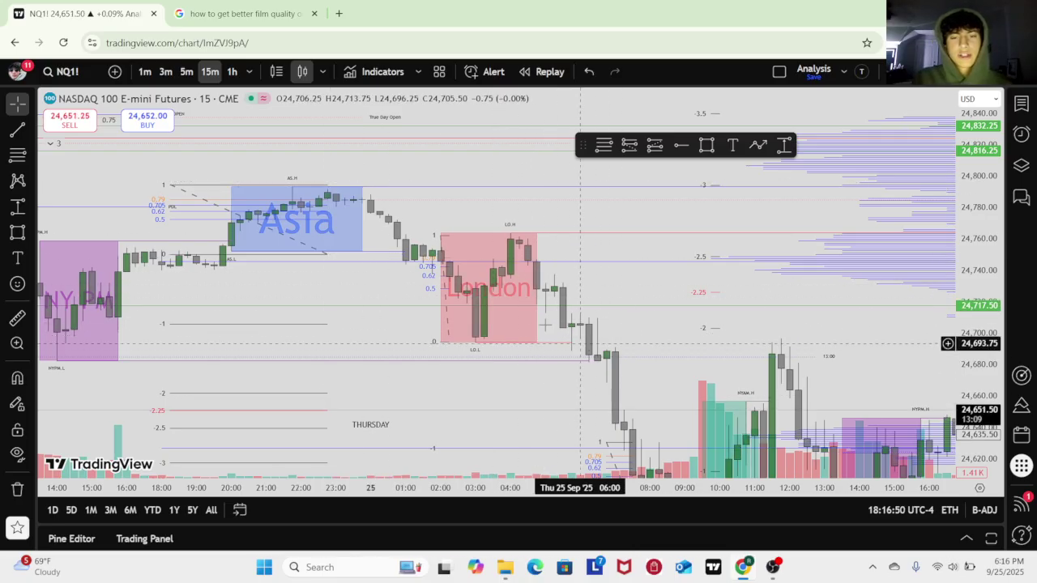
Step: Pan down to Thursday's NY AM session low near 24,420 beside the PDL line
{"action": "left_click_drag", "start_coordinate": [558, 381], "coordinate": [577, 243]}
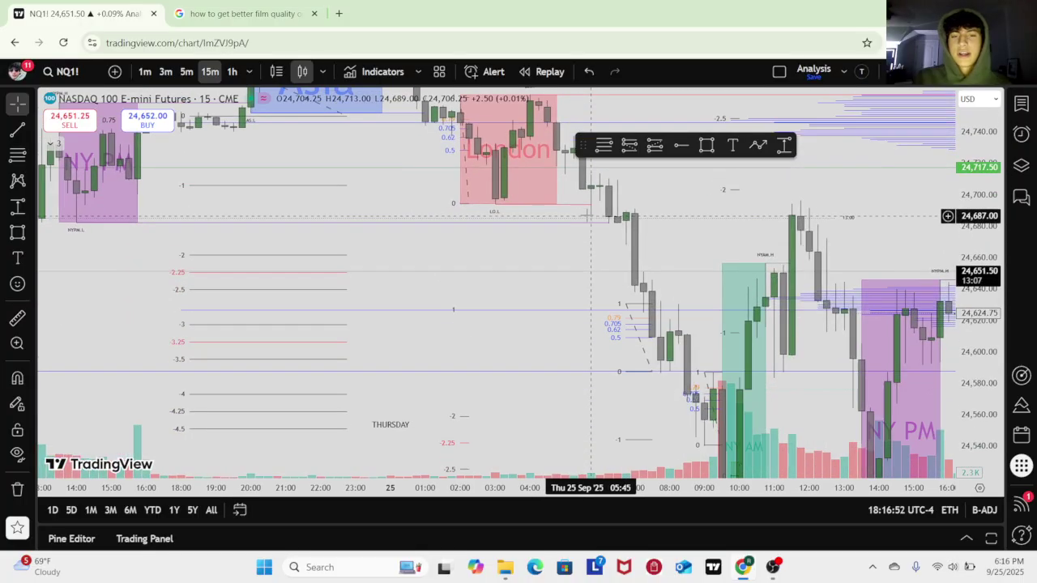
{"action": "left_click_drag", "start_coordinate": [571, 405], "coordinate": [545, 169]}
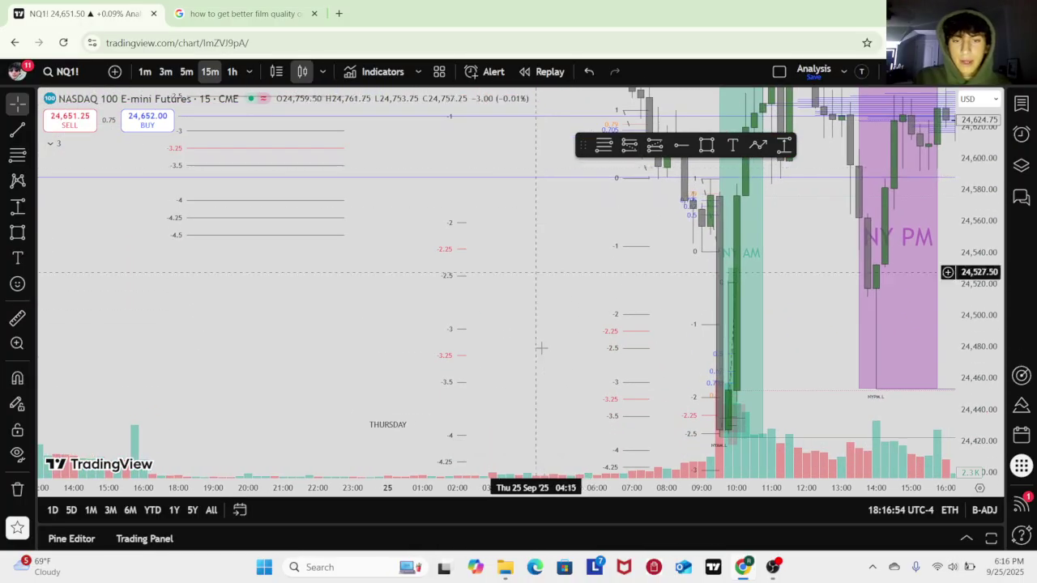
{"action": "left_click_drag", "start_coordinate": [539, 348], "coordinate": [523, 222]}
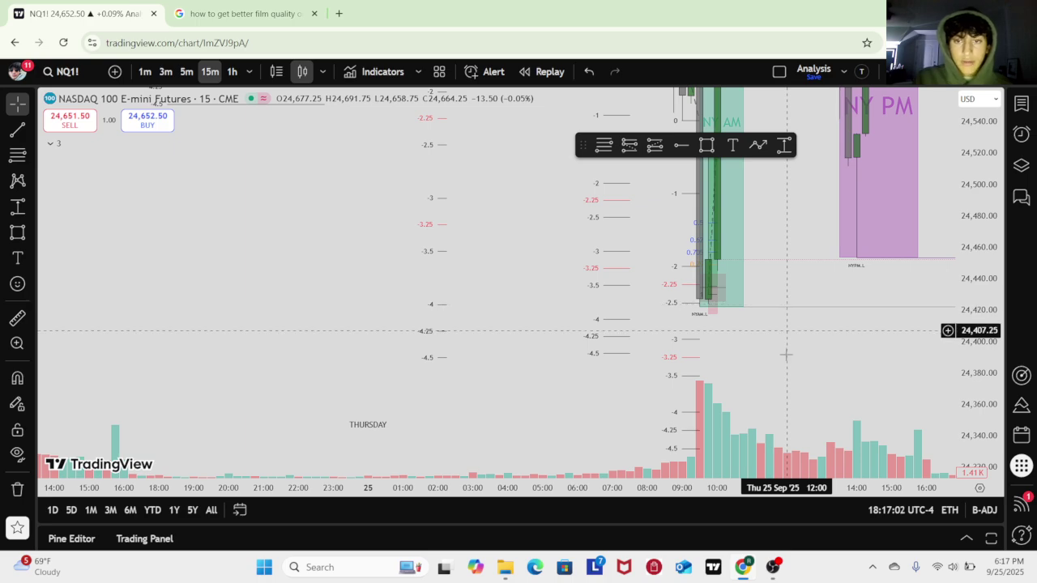
{"action": "left_click_drag", "start_coordinate": [774, 350], "coordinate": [691, 371]}
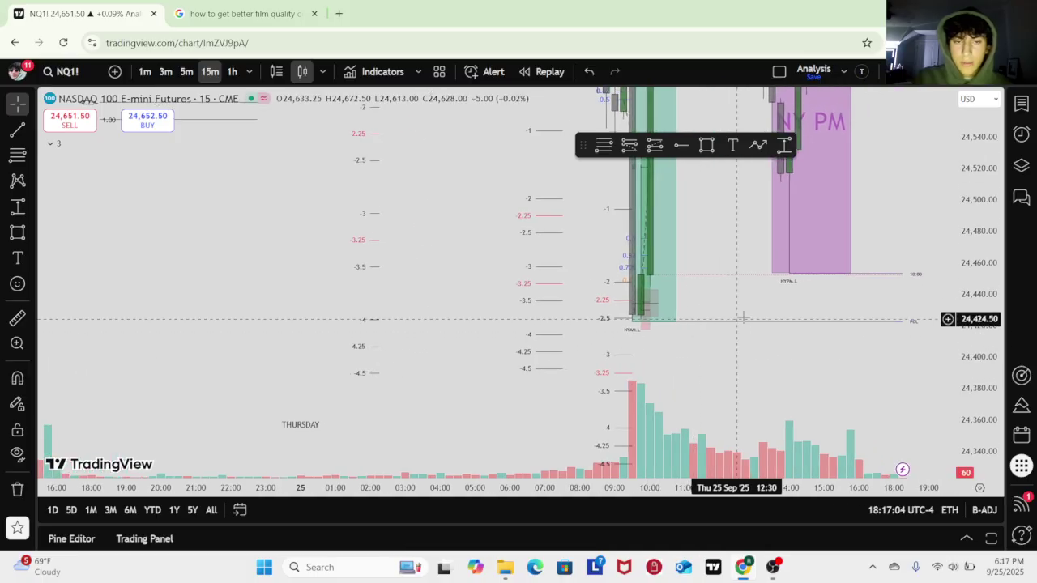
{"action": "left_click_drag", "start_coordinate": [753, 320], "coordinate": [725, 356]}
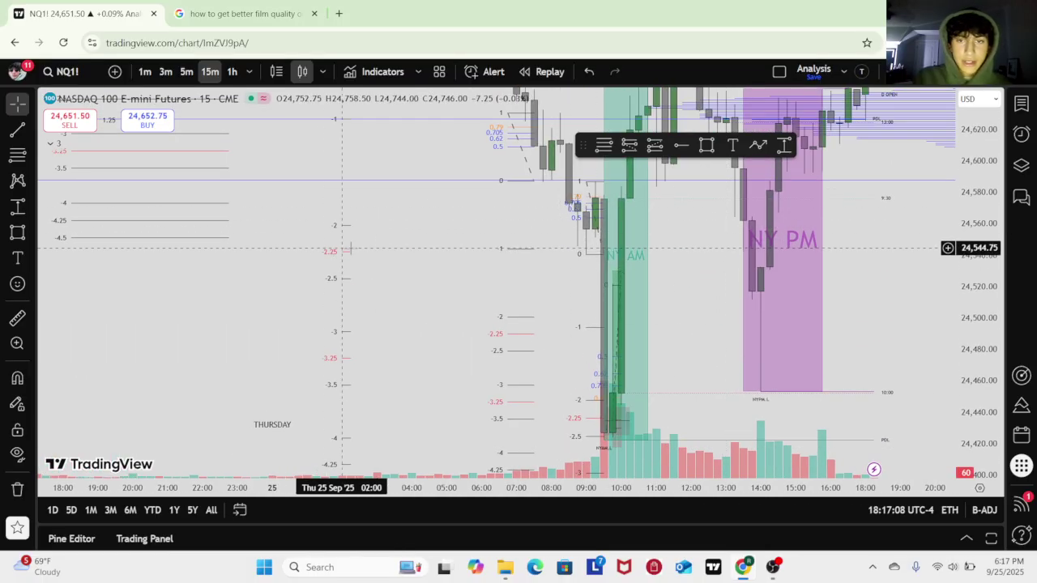
{"action": "left_click_drag", "start_coordinate": [717, 333], "coordinate": [705, 155]}
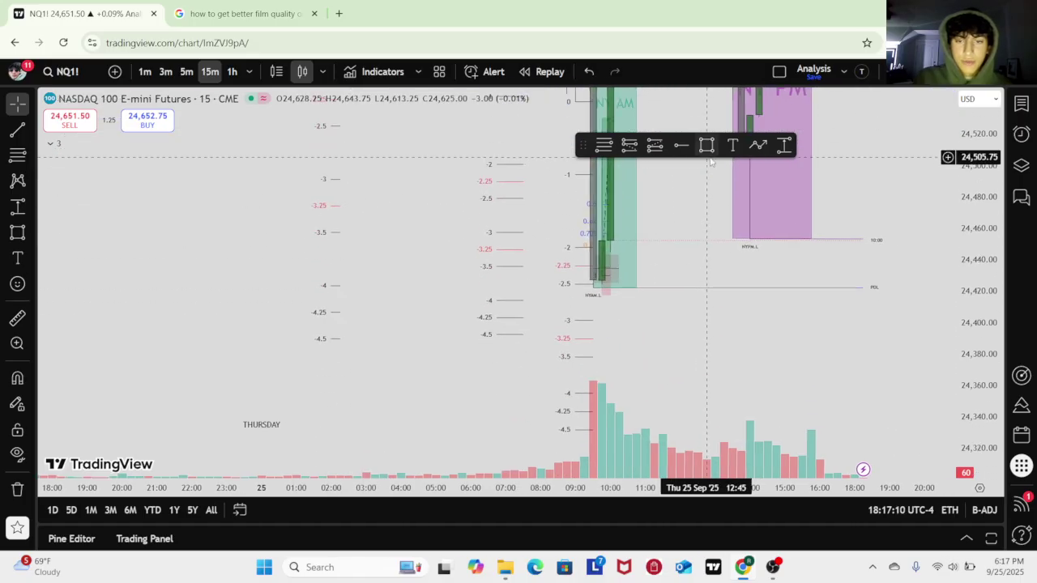
Step: Select the small box drawing near the NY AM low and re-frame the view around it
{"action": "left_click", "coordinate": [609, 279]}
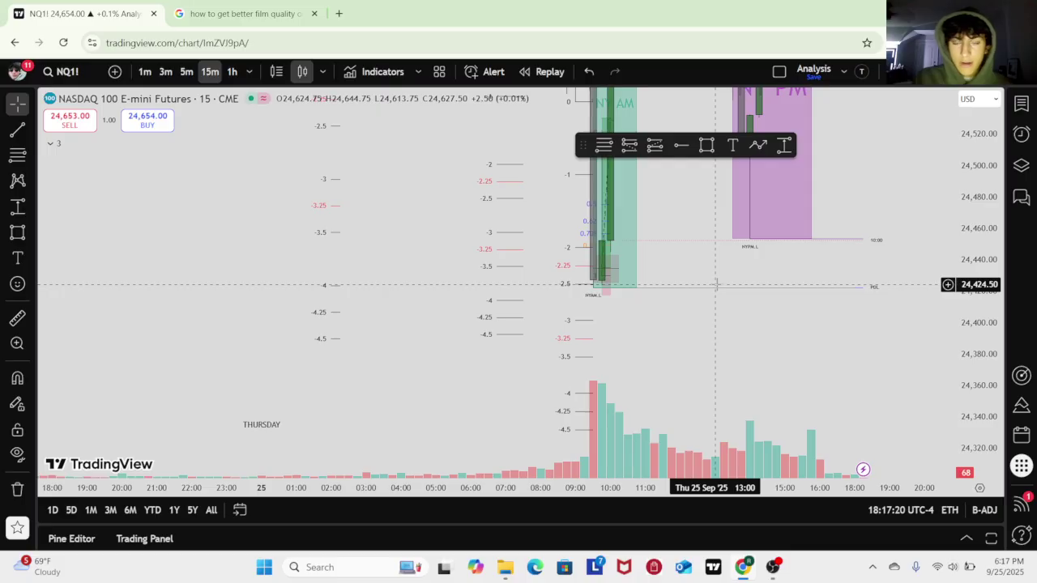
{"action": "left_click_drag", "start_coordinate": [716, 285], "coordinate": [716, 412]}
{"action": "left_click_drag", "start_coordinate": [462, 178], "coordinate": [462, 343]}
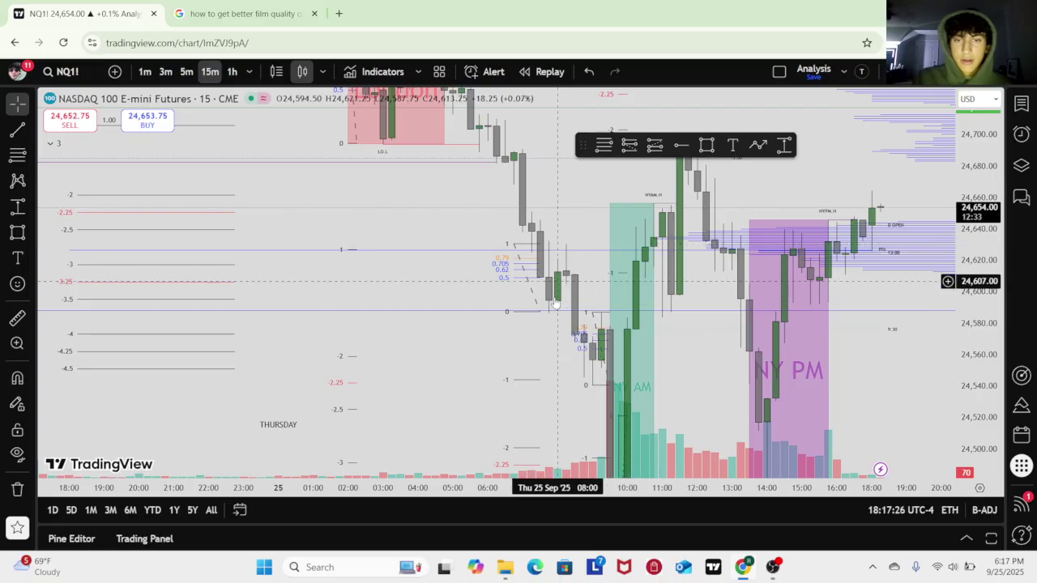
{"action": "left_click_drag", "start_coordinate": [470, 381], "coordinate": [470, 195]}
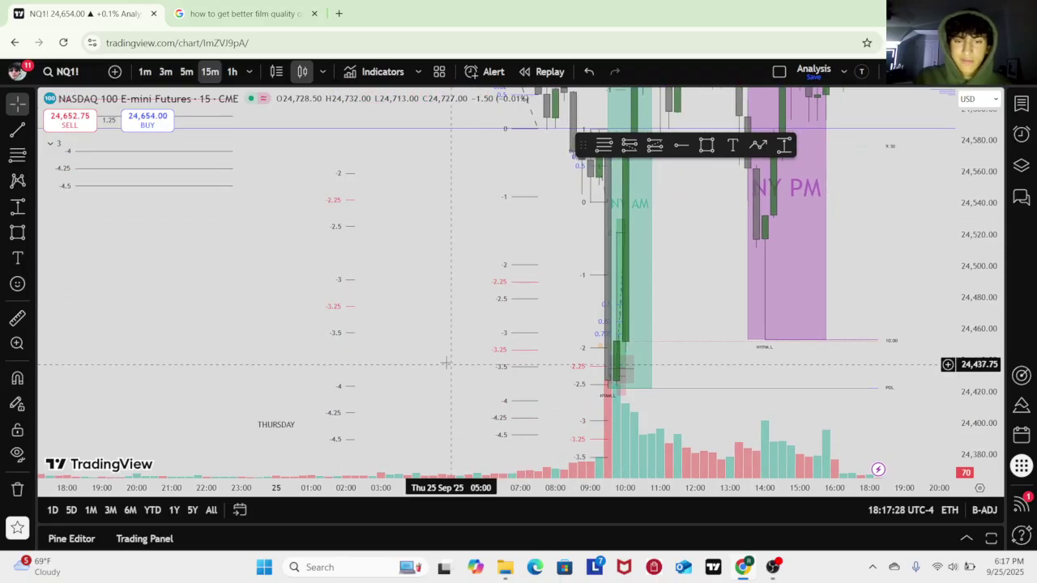
{"action": "left_click_drag", "start_coordinate": [447, 363], "coordinate": [438, 302]}
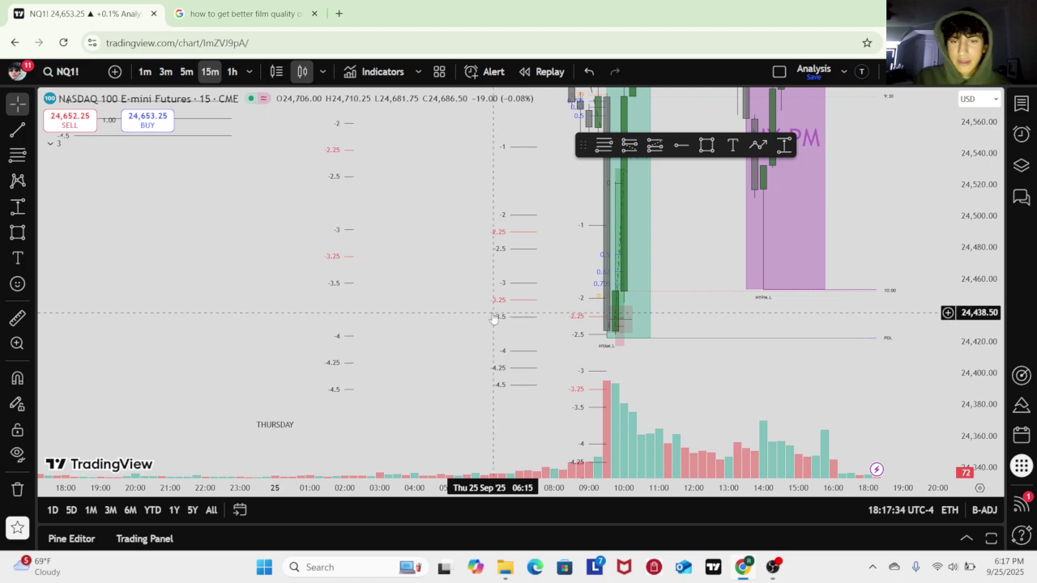
{"action": "left_click", "coordinate": [784, 144]}
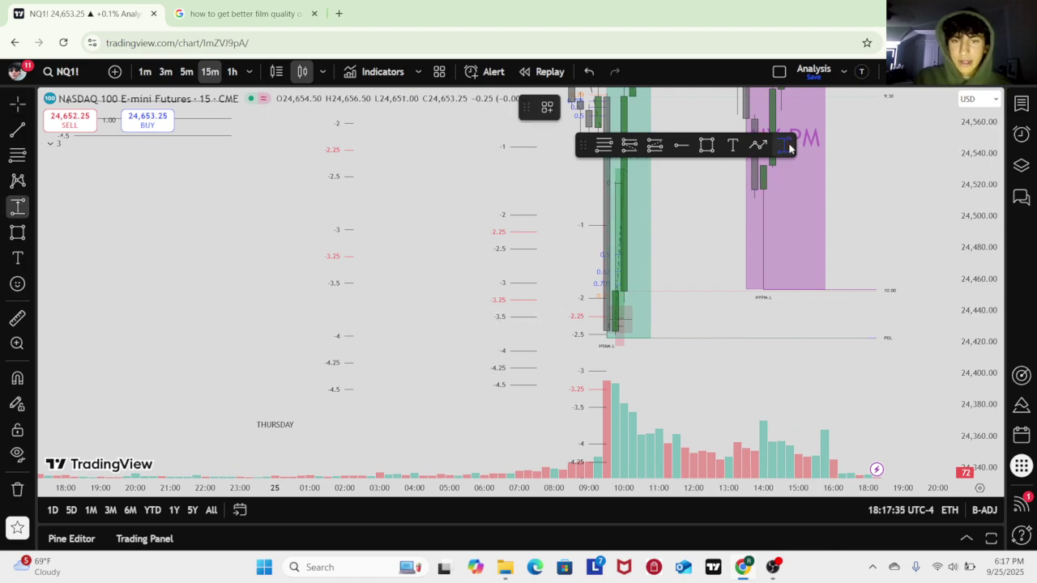
{"action": "left_click", "coordinate": [694, 315]}
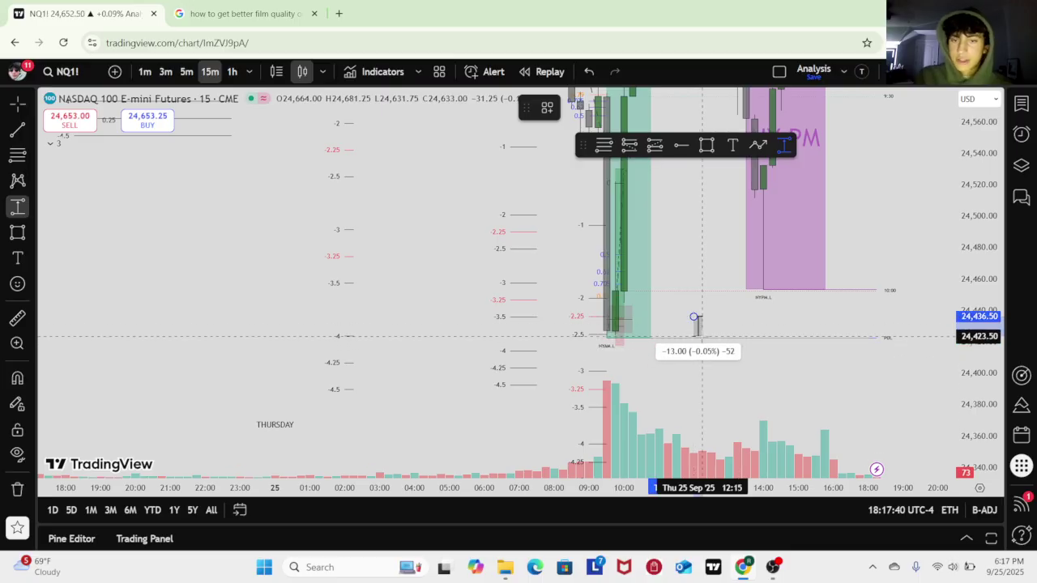
{"action": "left_click", "coordinate": [700, 335]}
{"action": "left_click", "coordinate": [745, 109]}
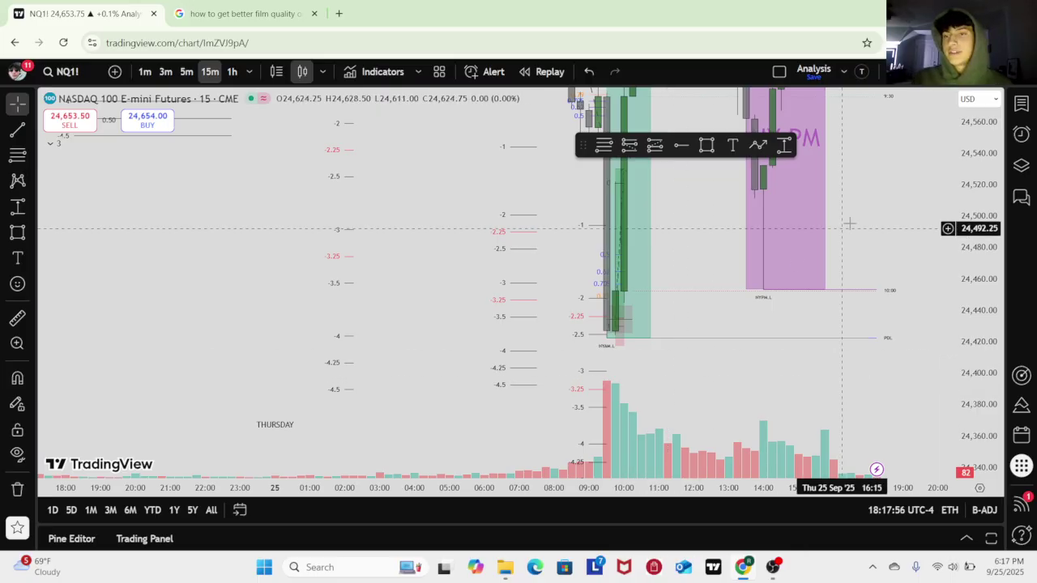
Step: Zoom out toward earlier sessions and compress the price scale to include the London box
{"action": "scroll", "coordinate": [963, 174], "scroll_direction": "down", "scroll_amount": 3}
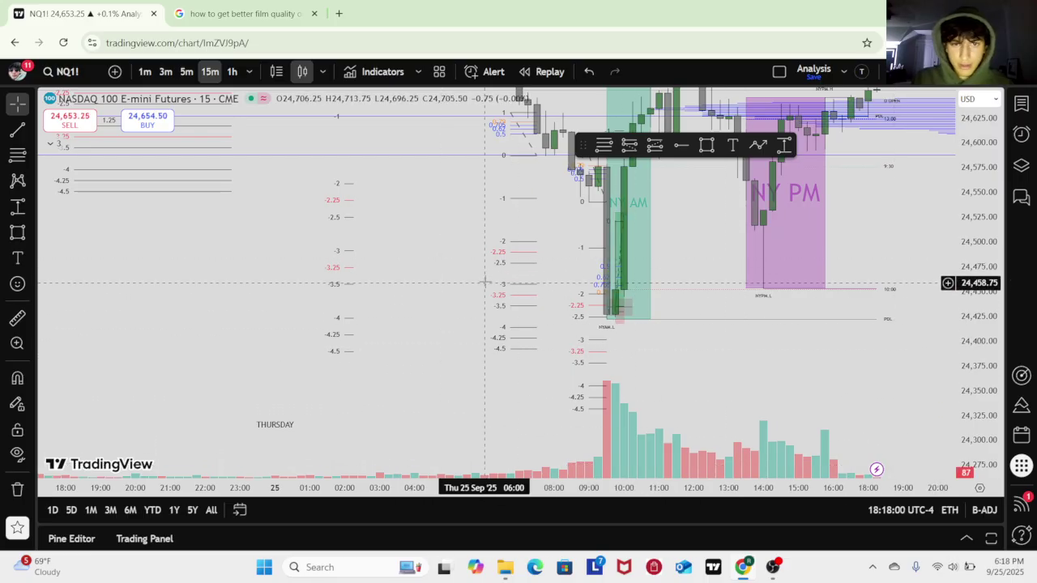
{"action": "left_click_drag", "start_coordinate": [455, 288], "coordinate": [444, 336]}
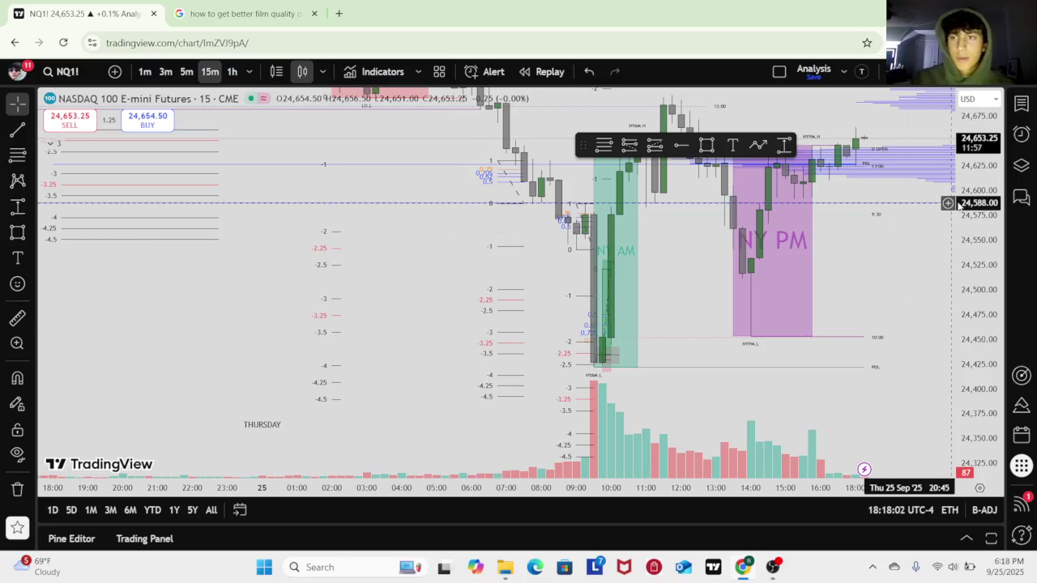
{"action": "left_click_drag", "start_coordinate": [837, 248], "coordinate": [827, 155]}
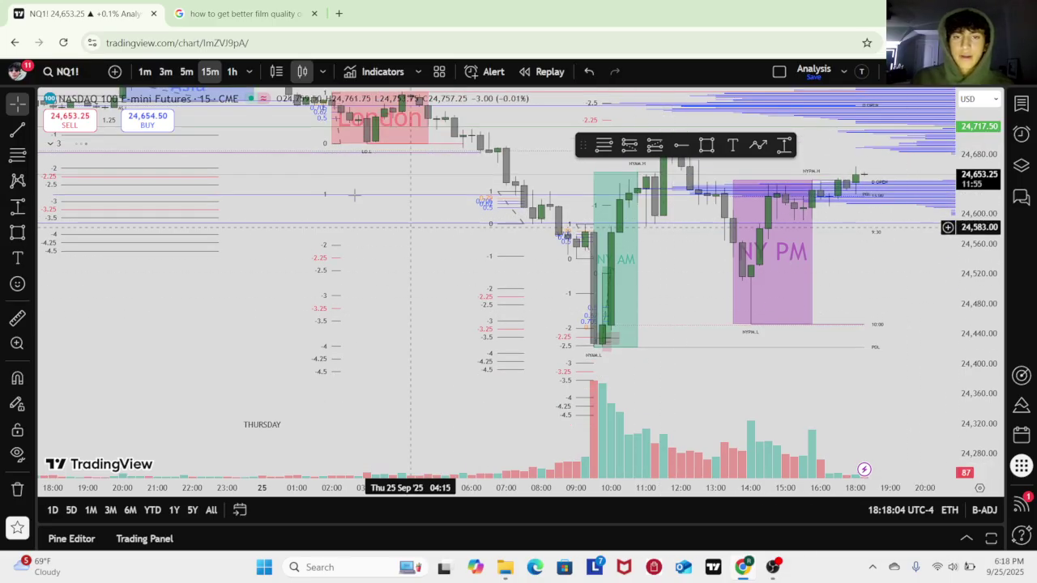
{"action": "left_click_drag", "start_coordinate": [682, 405], "coordinate": [474, 373]}
{"action": "scroll", "coordinate": [475, 371], "scroll_direction": "down", "scroll_amount": 3}
{"action": "scroll", "coordinate": [497, 377], "scroll_direction": "down", "scroll_amount": 2}
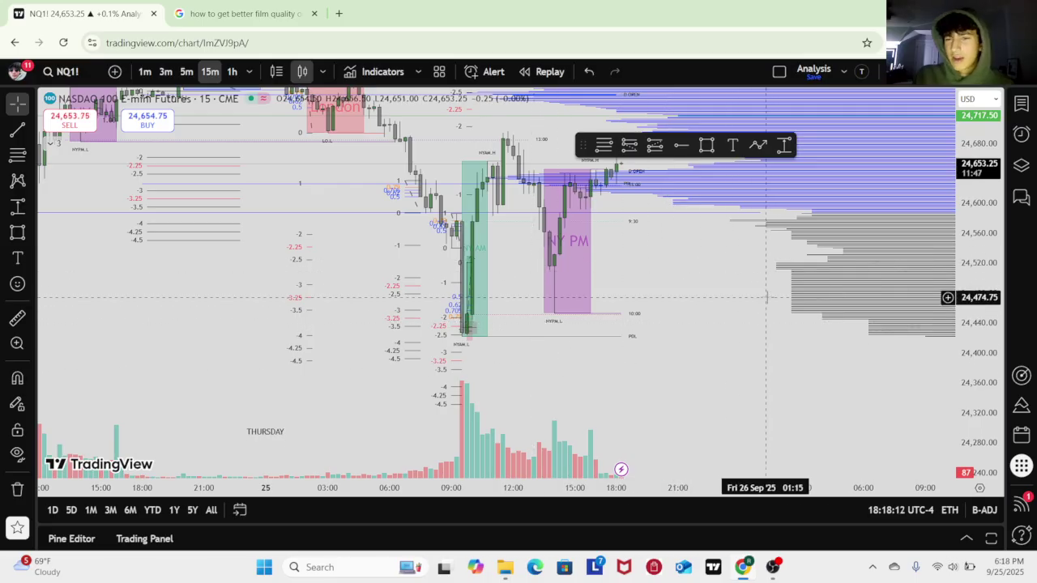
{"action": "scroll", "coordinate": [760, 297], "scroll_direction": "up", "scroll_amount": 2}
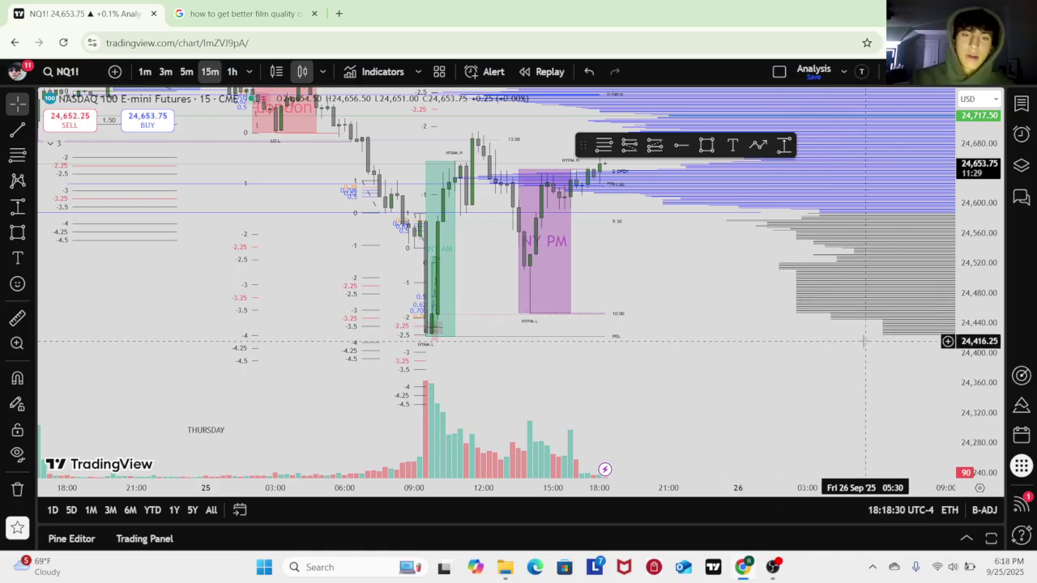
Step: Centre Thursday's NY AM and NY PM boxes and stretch the price scale to enlarge them
{"action": "left_click_drag", "start_coordinate": [701, 271], "coordinate": [715, 418]}
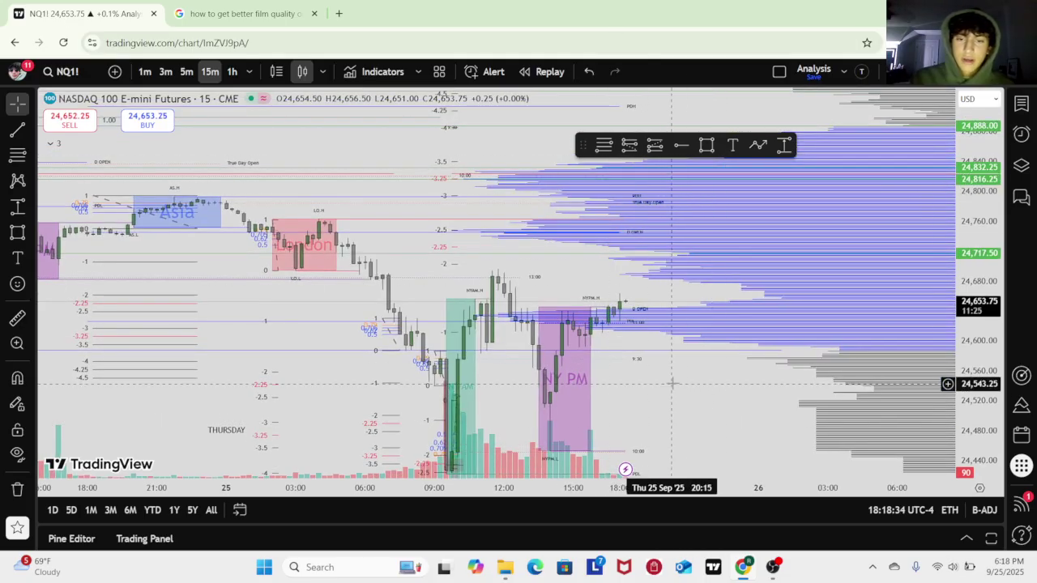
{"action": "left_click_drag", "start_coordinate": [671, 384], "coordinate": [634, 300]}
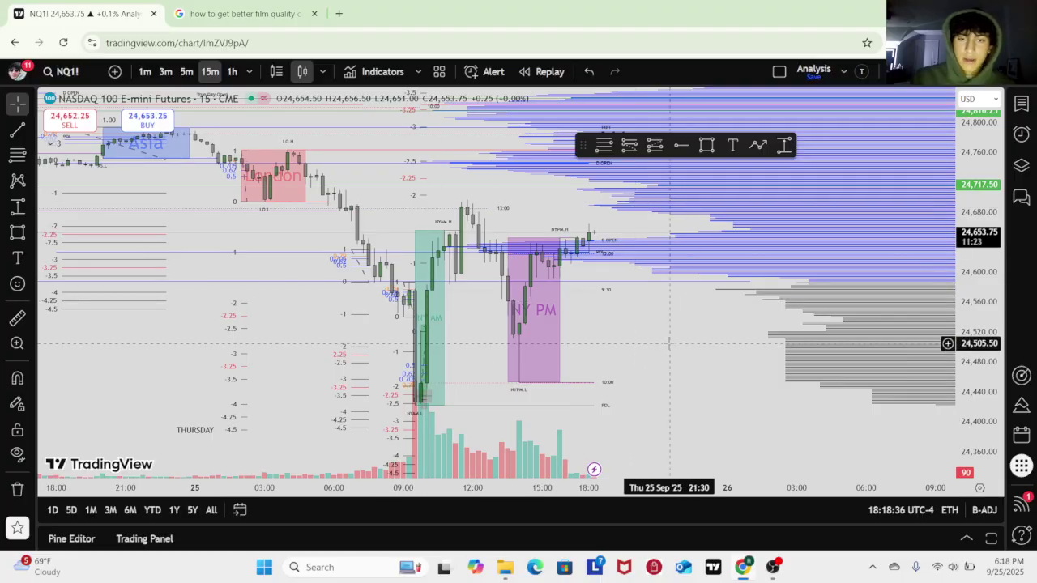
{"action": "scroll", "coordinate": [539, 356], "scroll_direction": "up", "scroll_amount": 3}
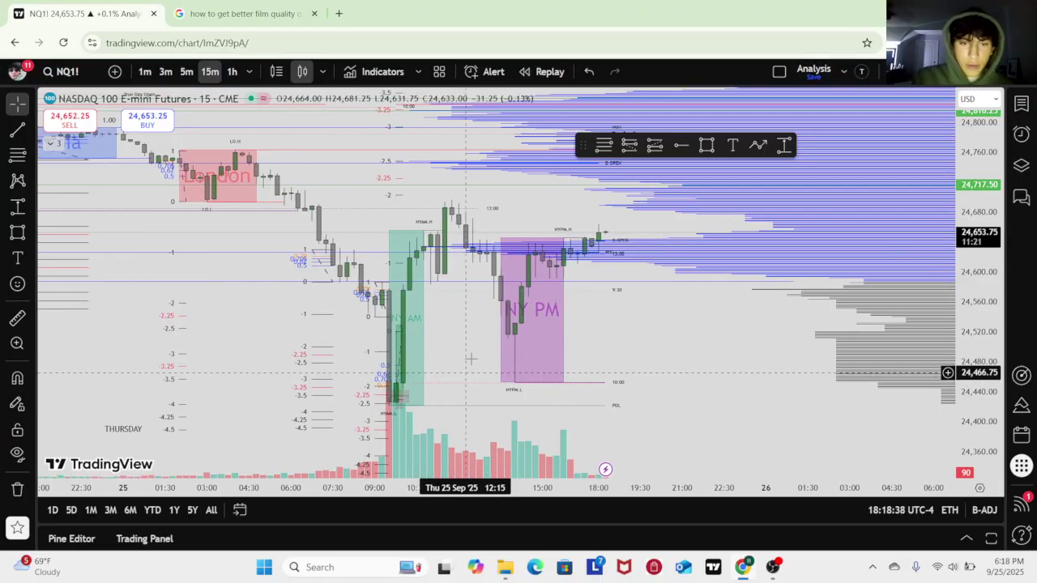
{"action": "scroll", "coordinate": [470, 359], "scroll_direction": "up", "scroll_amount": 2}
{"action": "left_click_drag", "start_coordinate": [469, 359], "coordinate": [537, 289]}
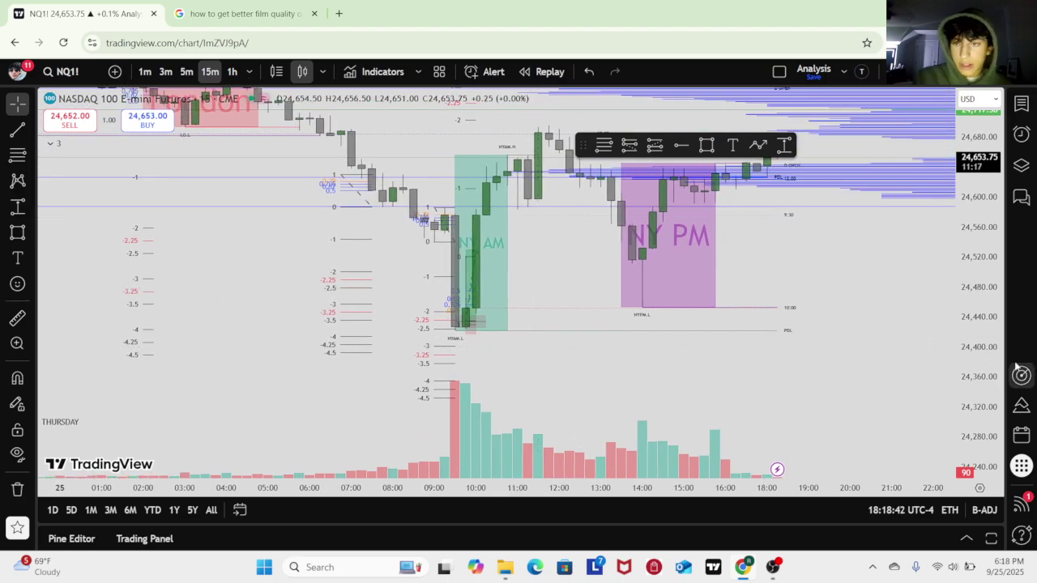
{"action": "left_click_drag", "start_coordinate": [992, 348], "coordinate": [924, 284]}
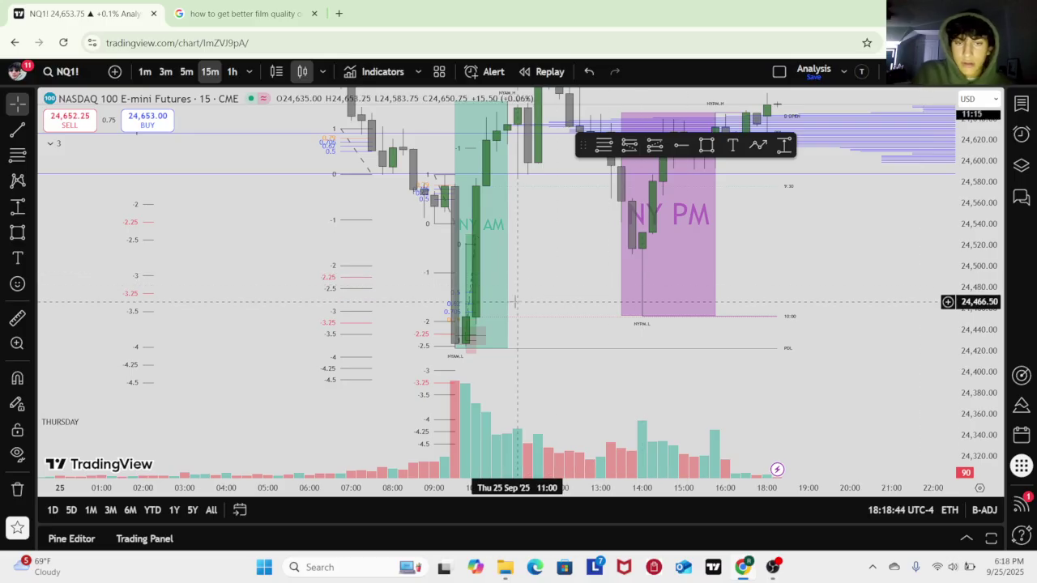
{"action": "scroll", "coordinate": [478, 267], "scroll_direction": "up", "scroll_amount": 2}
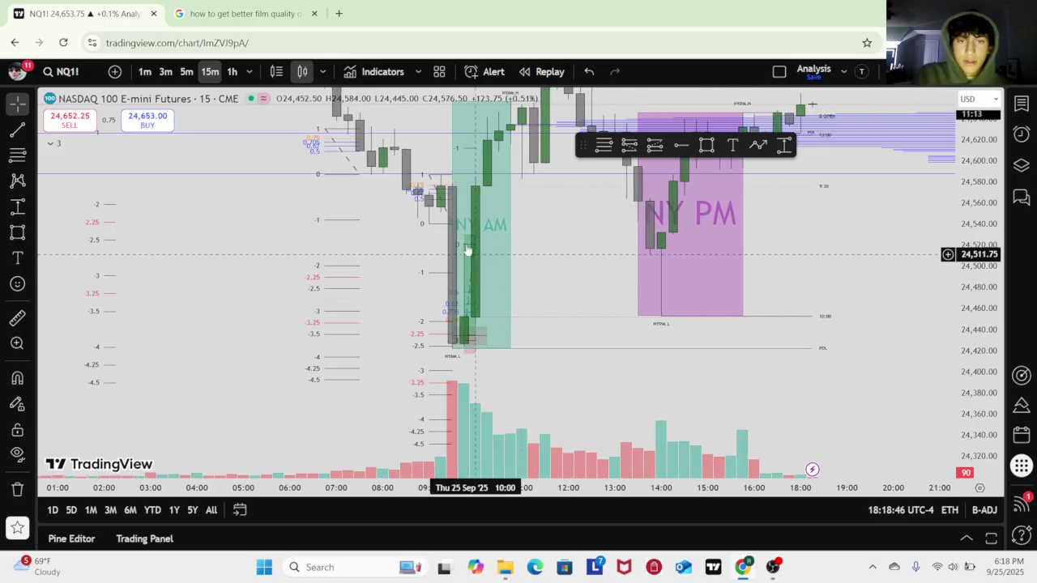
{"action": "left_click", "coordinate": [464, 332]}
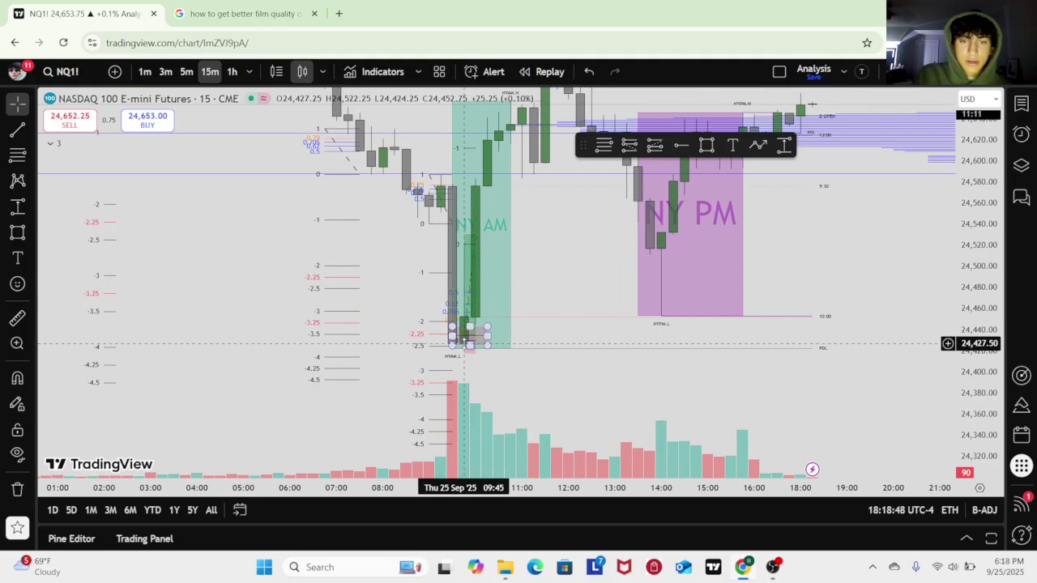
{"action": "left_click", "coordinate": [567, 350]}
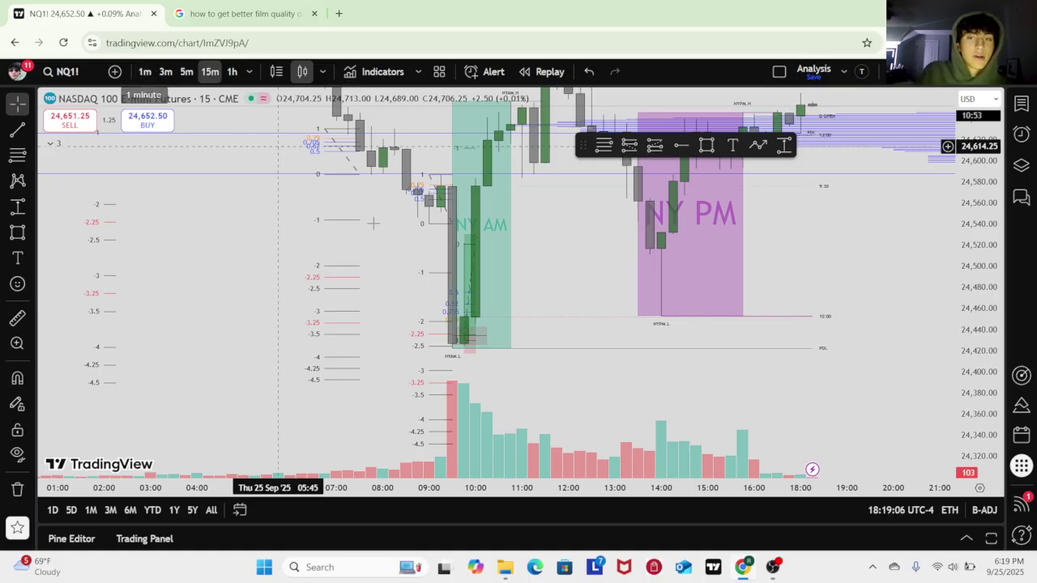
{"action": "left_click_drag", "start_coordinate": [553, 314], "coordinate": [518, 338]}
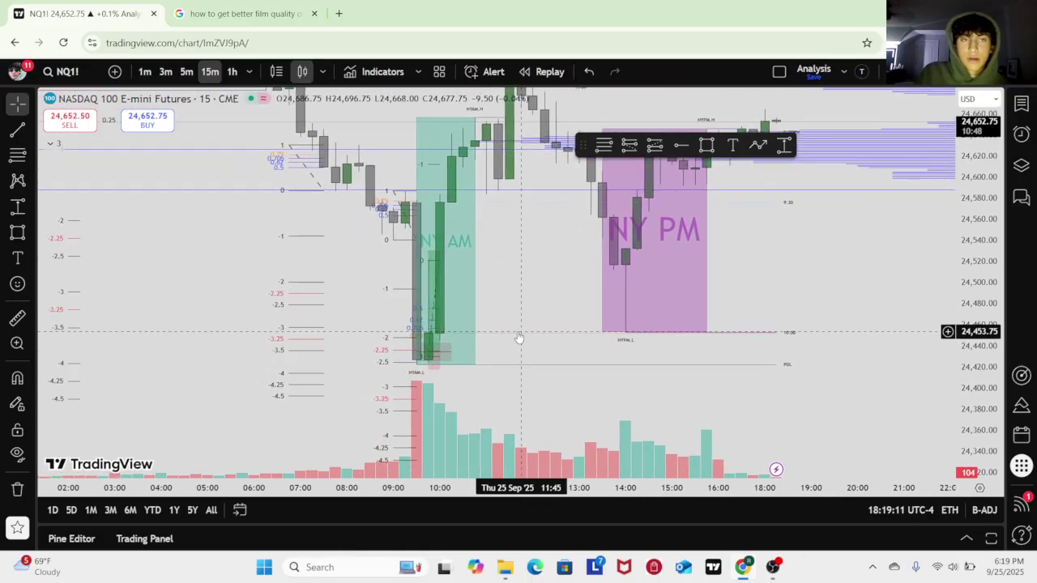
Step: Switch to 1-minute candles and pan back to Thursday's NY AM session box
{"action": "left_click", "coordinate": [144, 73]}
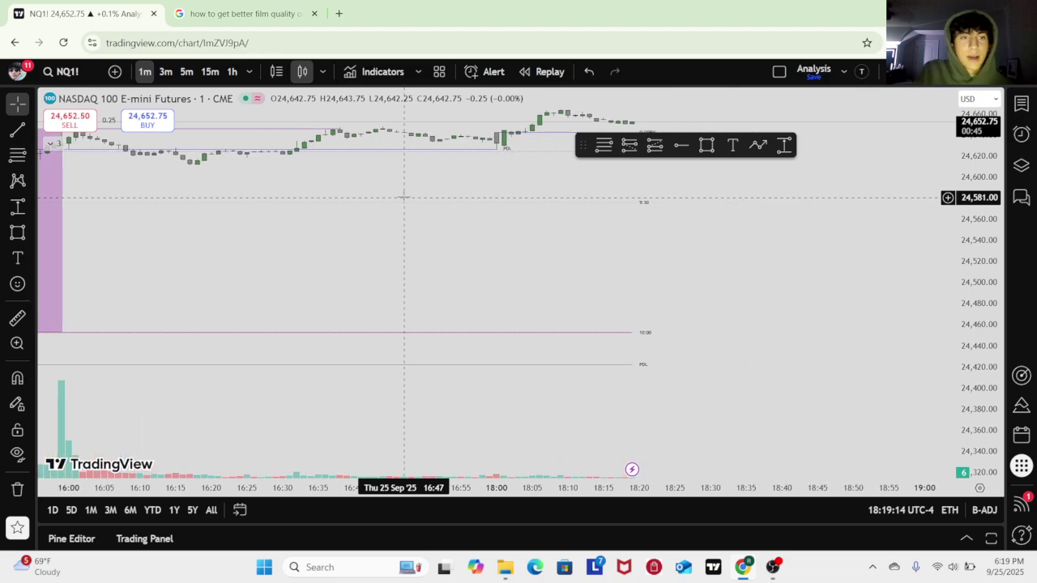
{"action": "scroll", "coordinate": [404, 196], "scroll_direction": "down", "scroll_amount": 6}
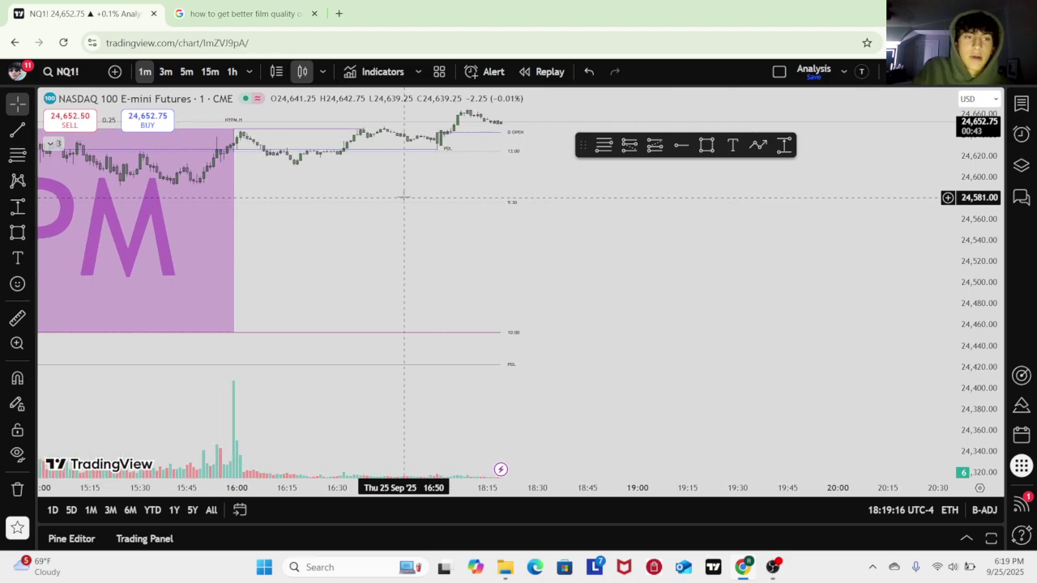
{"action": "scroll", "coordinate": [404, 196], "scroll_direction": "down", "scroll_amount": 4}
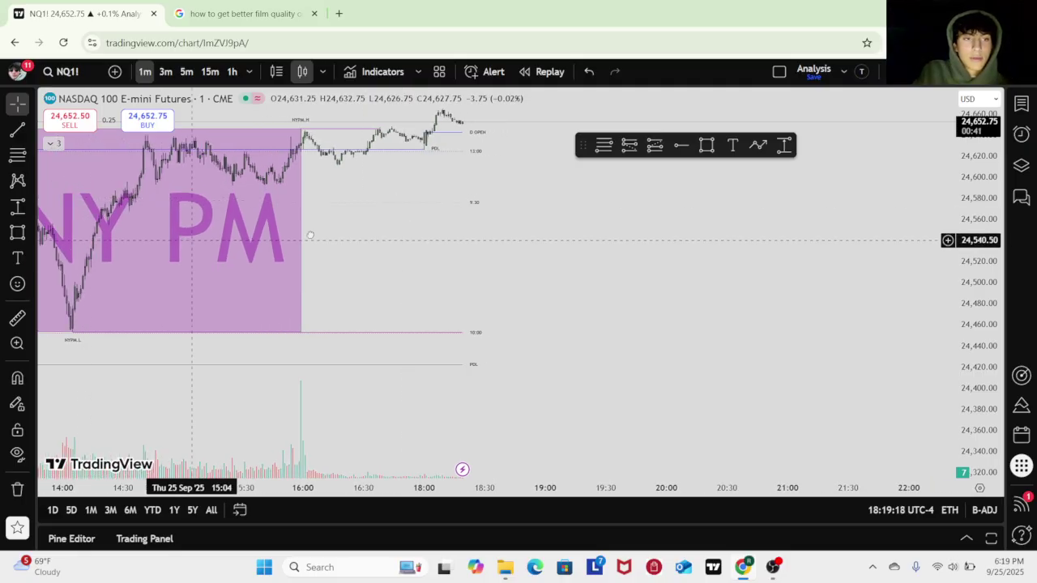
{"action": "left_click_drag", "start_coordinate": [310, 235], "coordinate": [591, 243]}
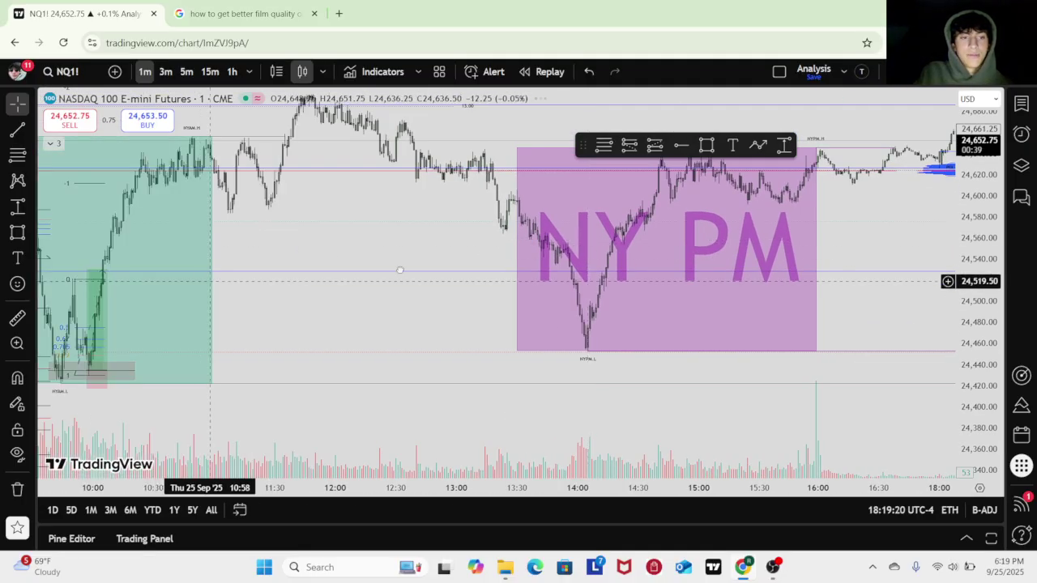
{"action": "left_click_drag", "start_coordinate": [210, 282], "coordinate": [439, 275]}
{"action": "left_click_drag", "start_coordinate": [143, 290], "coordinate": [246, 290]}
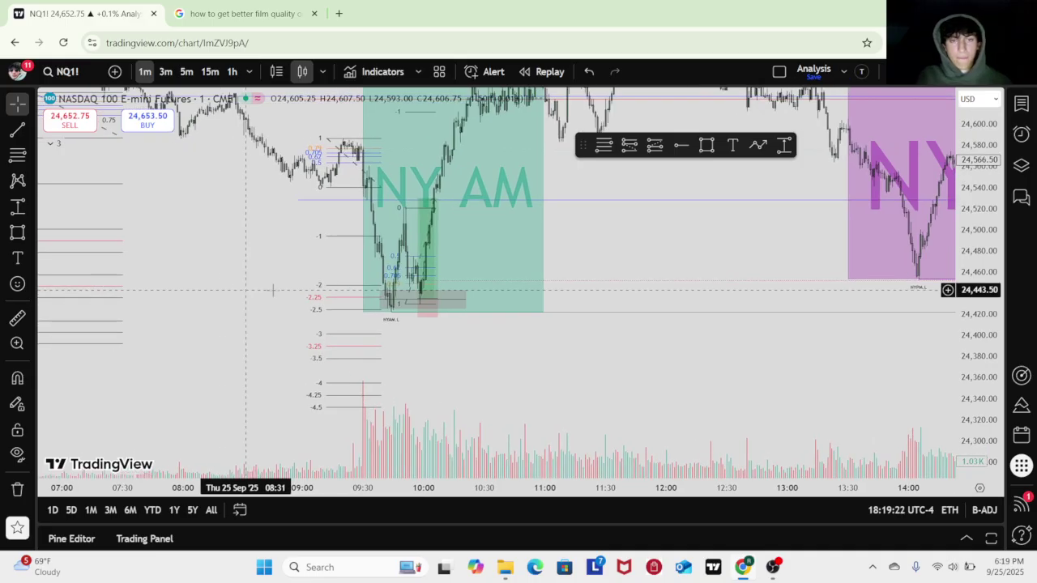
Step: Inspect the grey trade drawing in the NY AM box, then zoom into the entry near 24,430
{"action": "left_click", "coordinate": [445, 312]}
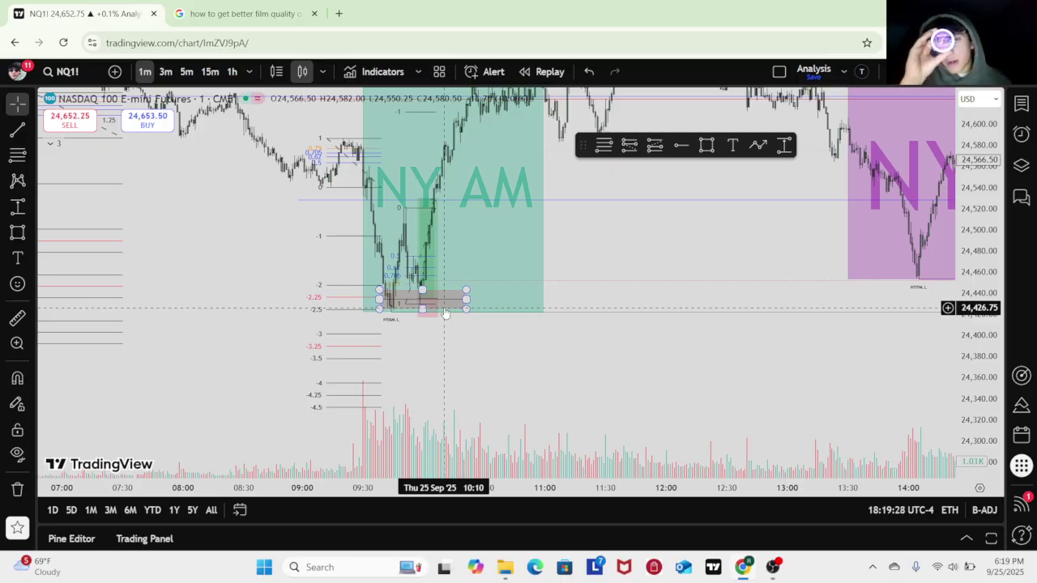
{"action": "left_click", "coordinate": [535, 349]}
{"action": "scroll", "coordinate": [535, 349], "scroll_direction": "up", "scroll_amount": 5}
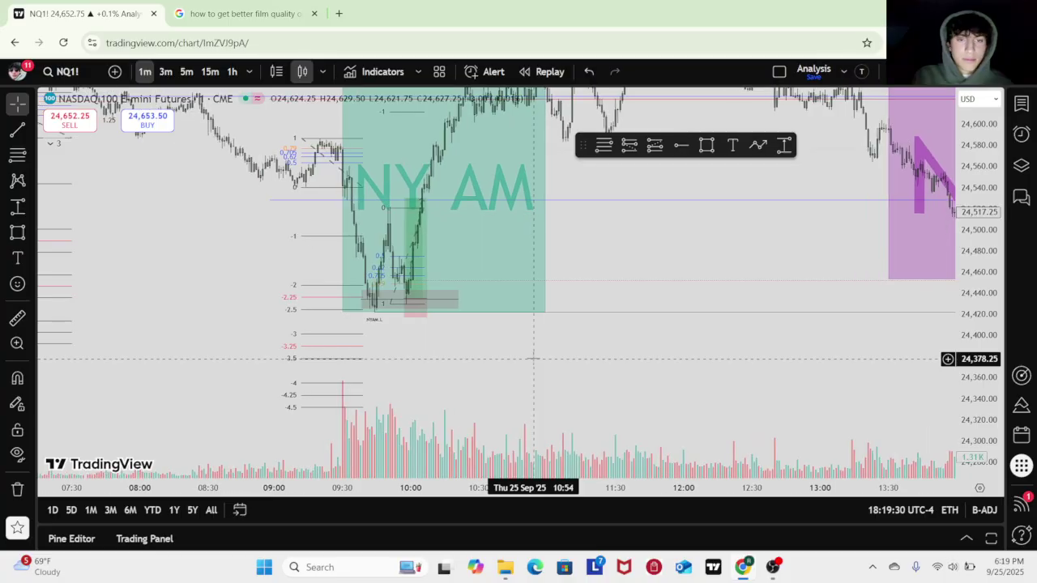
{"action": "left_click_drag", "start_coordinate": [429, 350], "coordinate": [743, 282]}
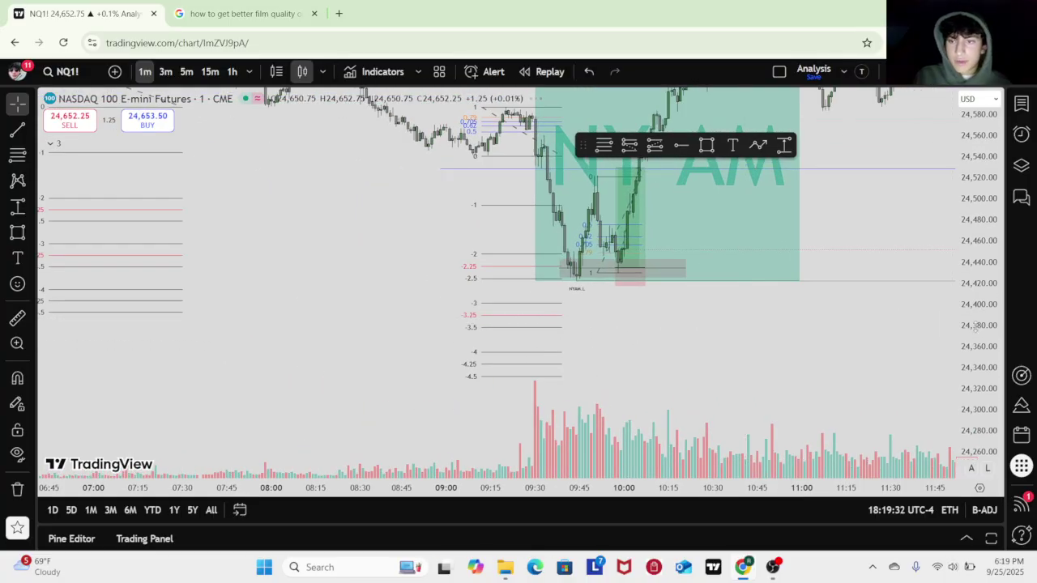
{"action": "scroll", "coordinate": [743, 281], "scroll_direction": "up", "scroll_amount": 5}
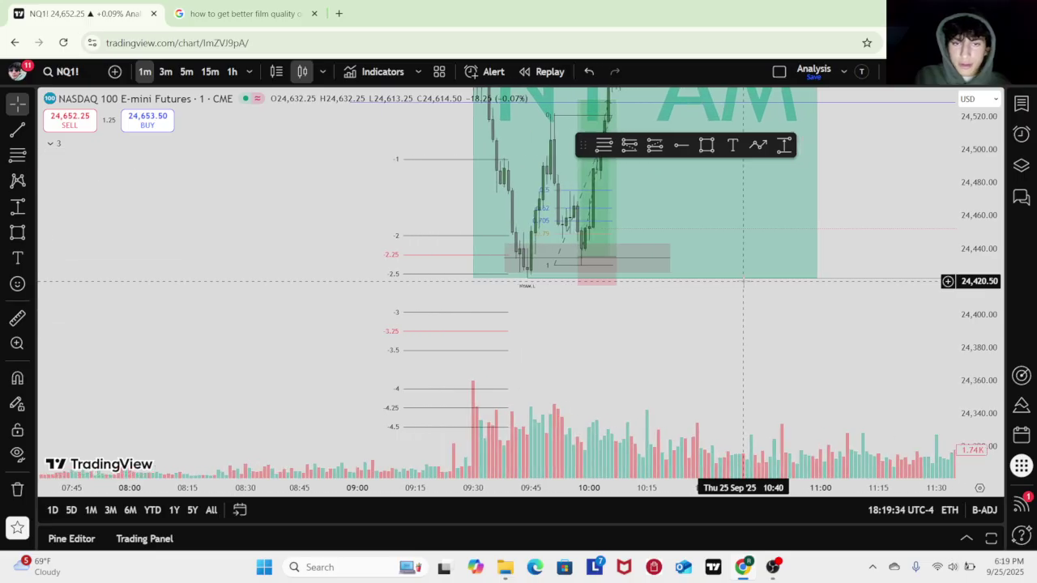
{"action": "scroll", "coordinate": [603, 380], "scroll_direction": "up", "scroll_amount": 2}
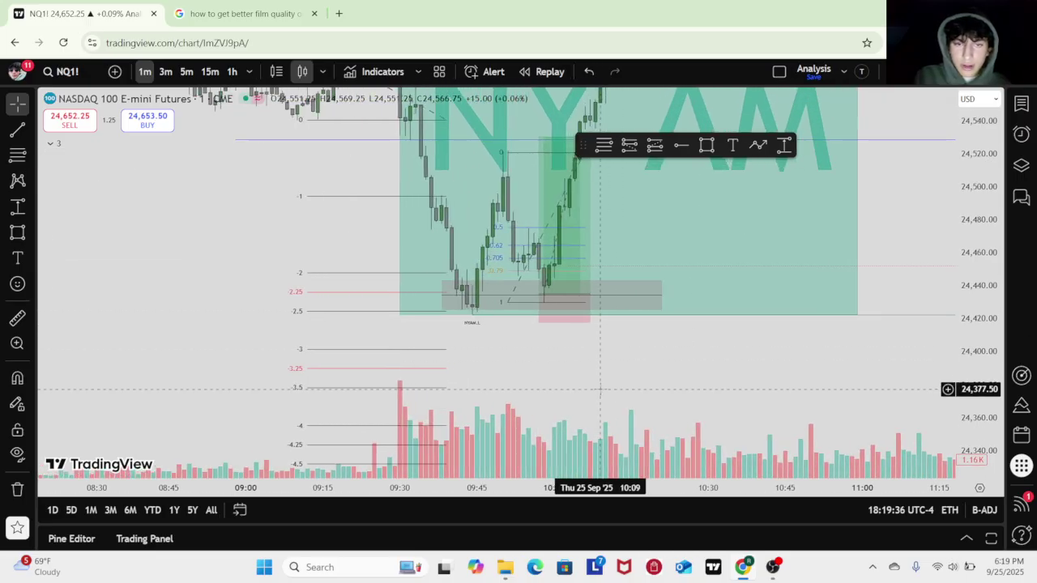
{"action": "left_click", "coordinate": [470, 307]}
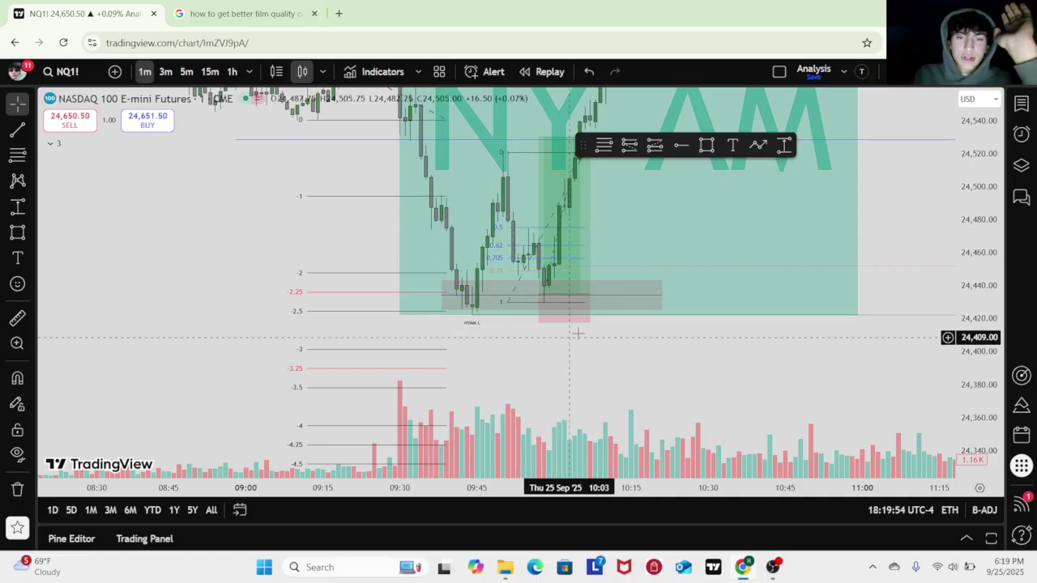
{"action": "left_click_drag", "start_coordinate": [626, 363], "coordinate": [587, 399]}
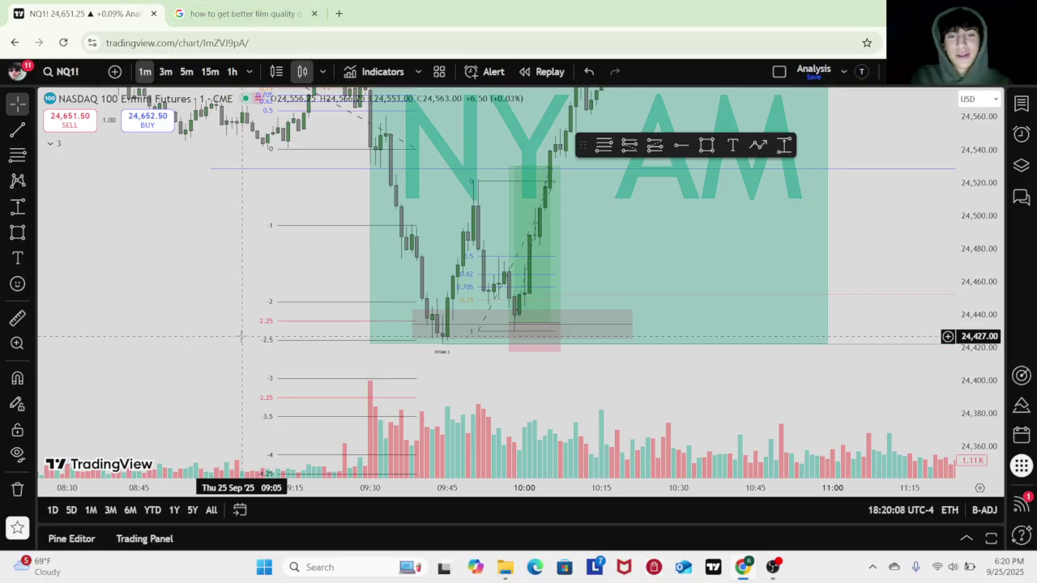
Step: Show the trade's target, stop and risk/reward, then drag the Fib's 0 level onto the entry
{"action": "left_click", "coordinate": [437, 329]}
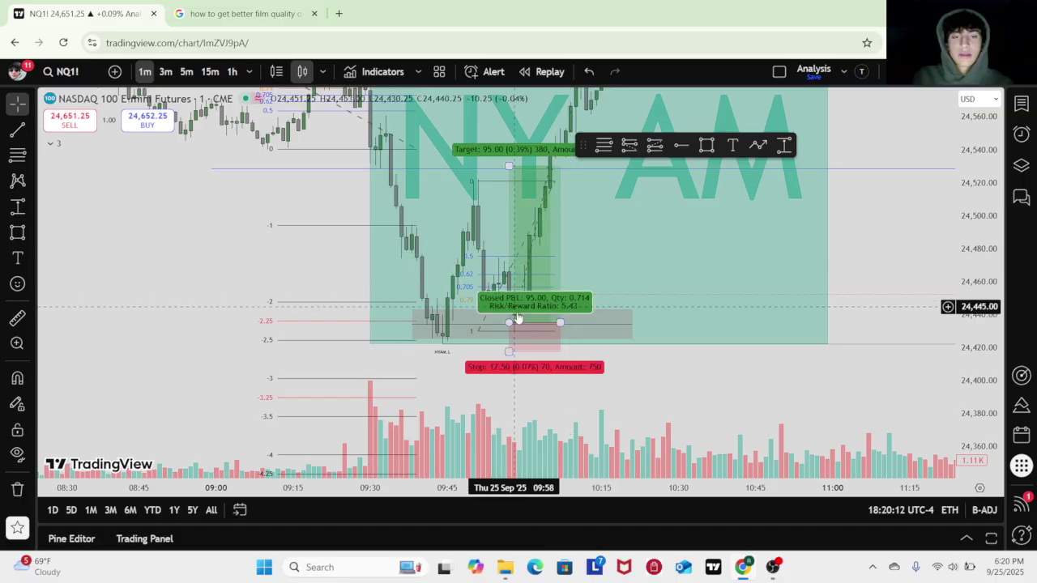
{"action": "left_click", "coordinate": [494, 332]}
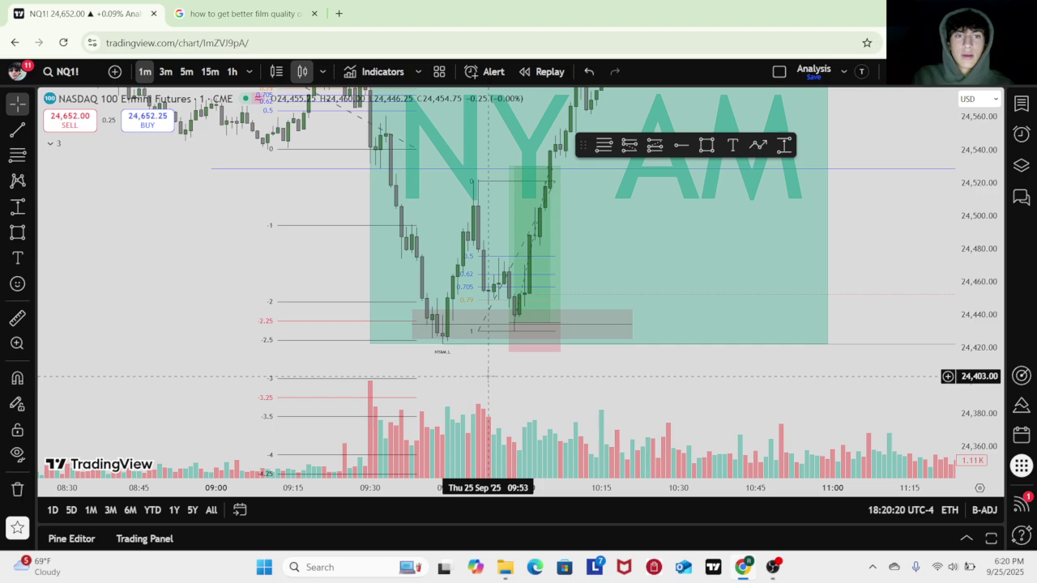
{"action": "left_click_drag", "start_coordinate": [900, 252], "coordinate": [863, 299]}
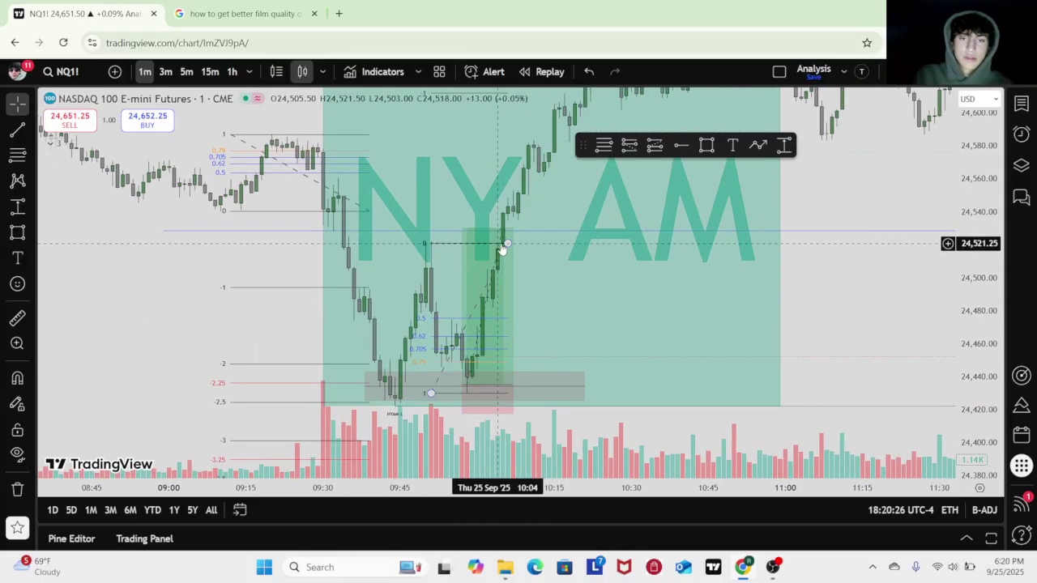
{"action": "left_click_drag", "start_coordinate": [508, 243], "coordinate": [546, 321]}
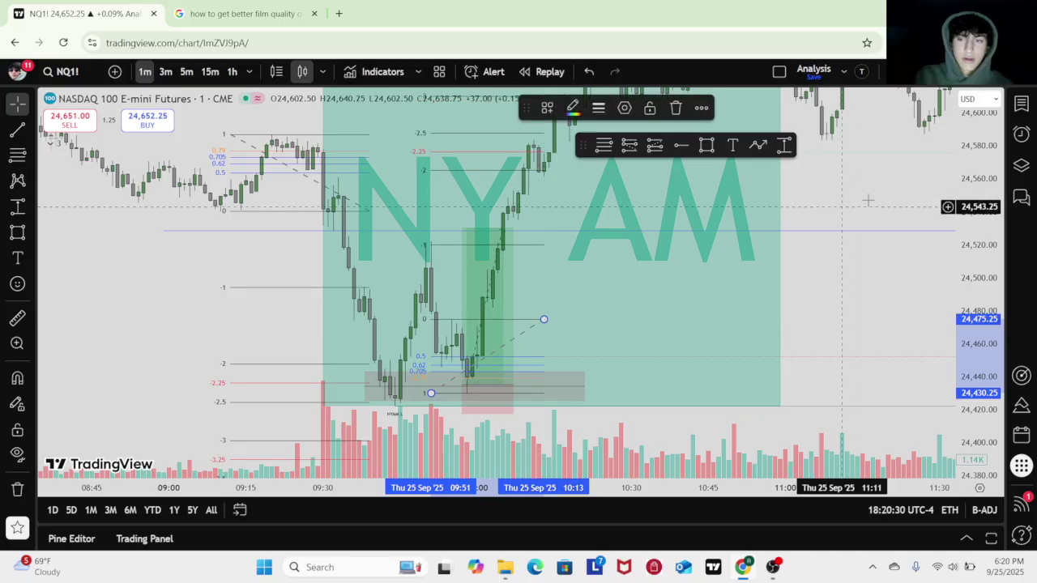
{"action": "mouse_move", "coordinate": [851, 207]}
{"action": "left_mouse_down"}
{"action": "mouse_move", "coordinate": [874, 278]}
{"action": "mouse_move", "coordinate": [780, 282]}
{"action": "mouse_move", "coordinate": [813, 243]}
{"action": "left_mouse_up"}
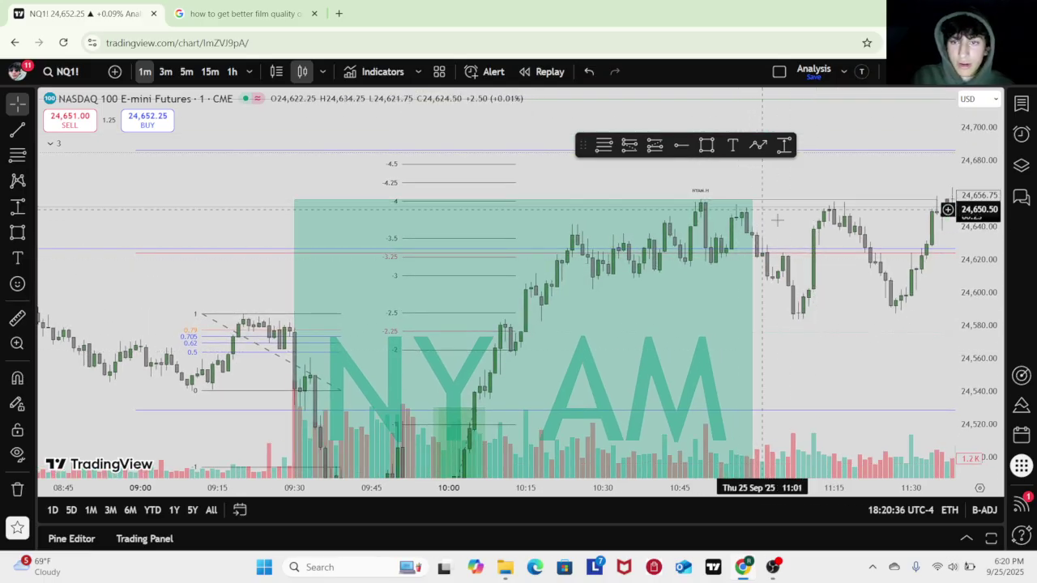
{"action": "left_click_drag", "start_coordinate": [815, 336], "coordinate": [752, 171]}
{"action": "scroll", "coordinate": [754, 360], "scroll_direction": "down", "scroll_amount": 3}
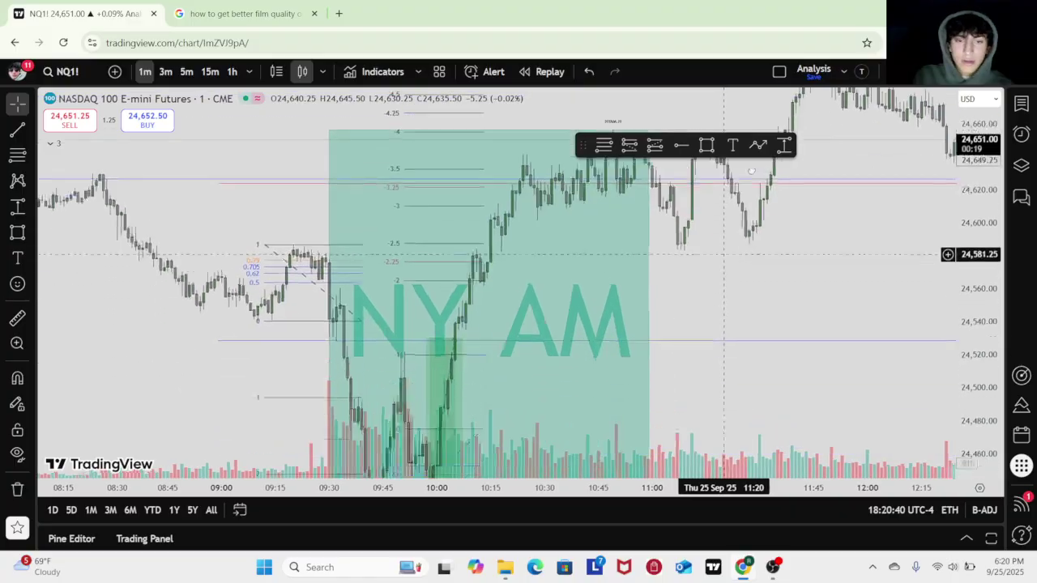
Step: Delete the Fib retracement over the entry and re-frame the view around the NY AM low
{"action": "left_click", "coordinate": [453, 152]}
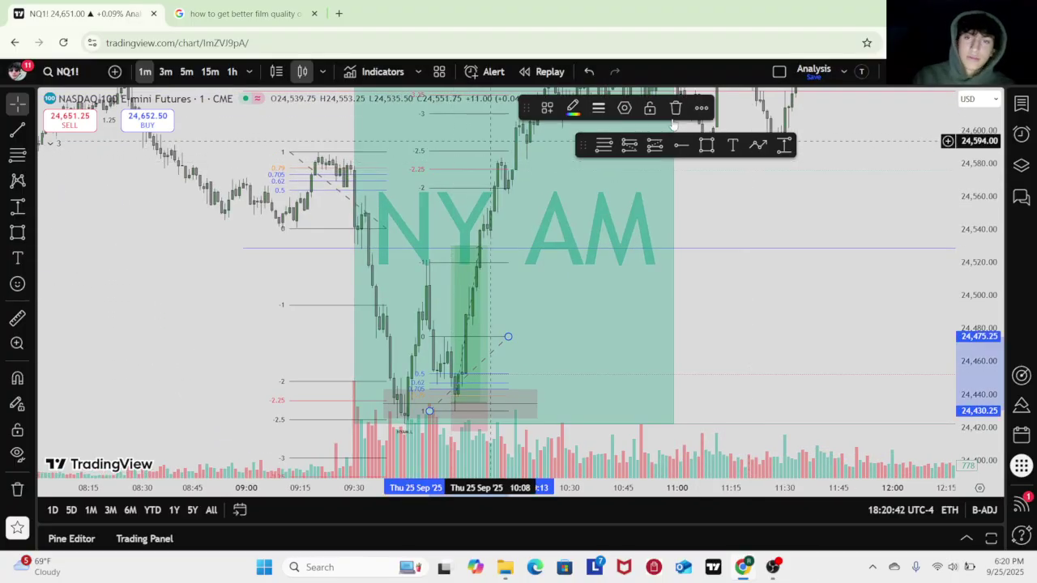
{"action": "left_click", "coordinate": [675, 109]}
{"action": "left_click_drag", "start_coordinate": [725, 317], "coordinate": [782, 248]}
{"action": "left_click_drag", "start_coordinate": [959, 233], "coordinate": [959, 306]}
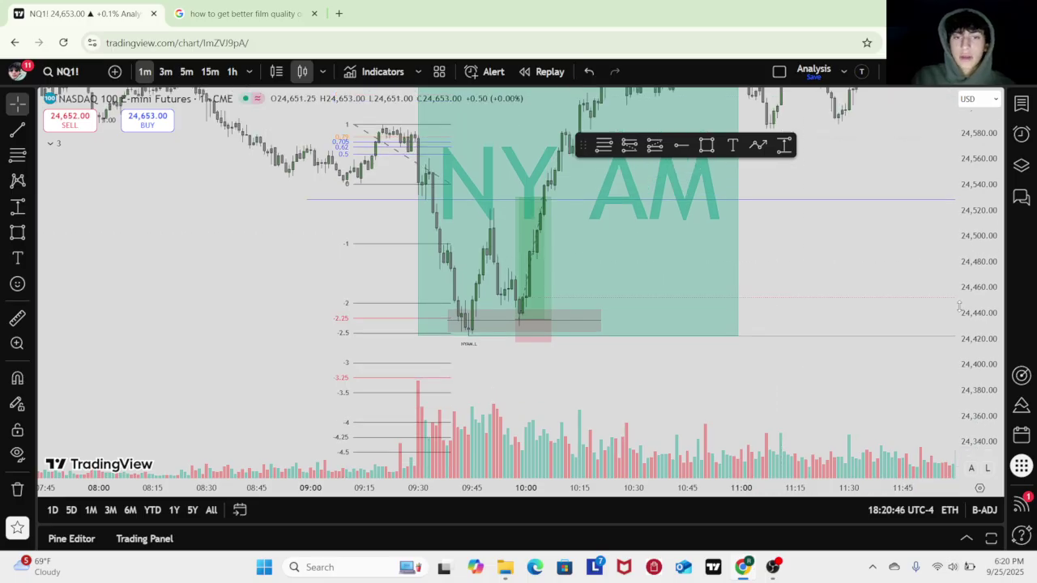
{"action": "scroll", "coordinate": [602, 392], "scroll_direction": "down", "scroll_amount": 5}
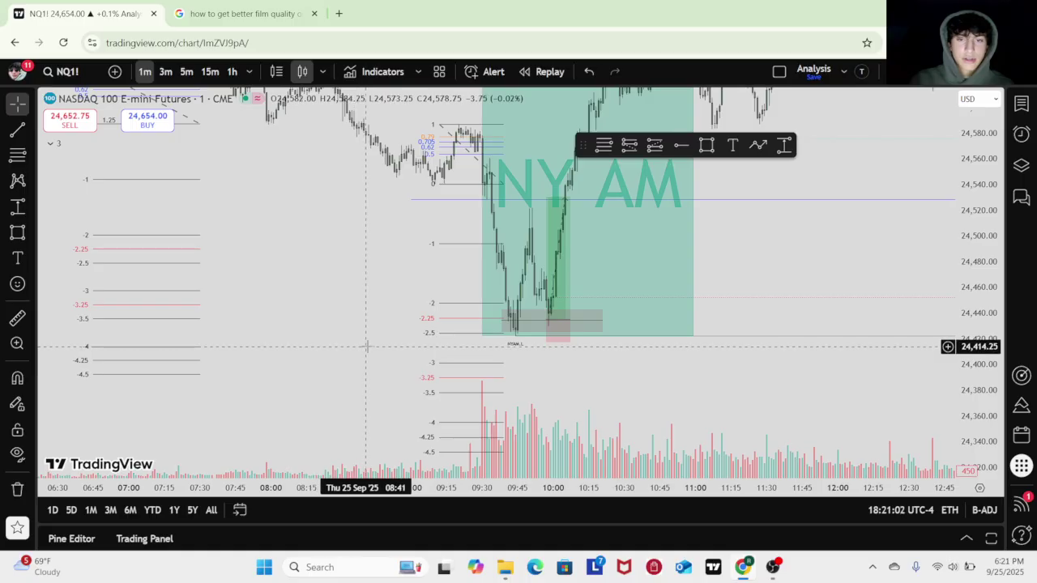
Step: Fit Thursday from London through NY PM in view and expand the ICT Killzones, VP and Vol legend
{"action": "scroll", "coordinate": [366, 346], "scroll_direction": "down", "scroll_amount": 5}
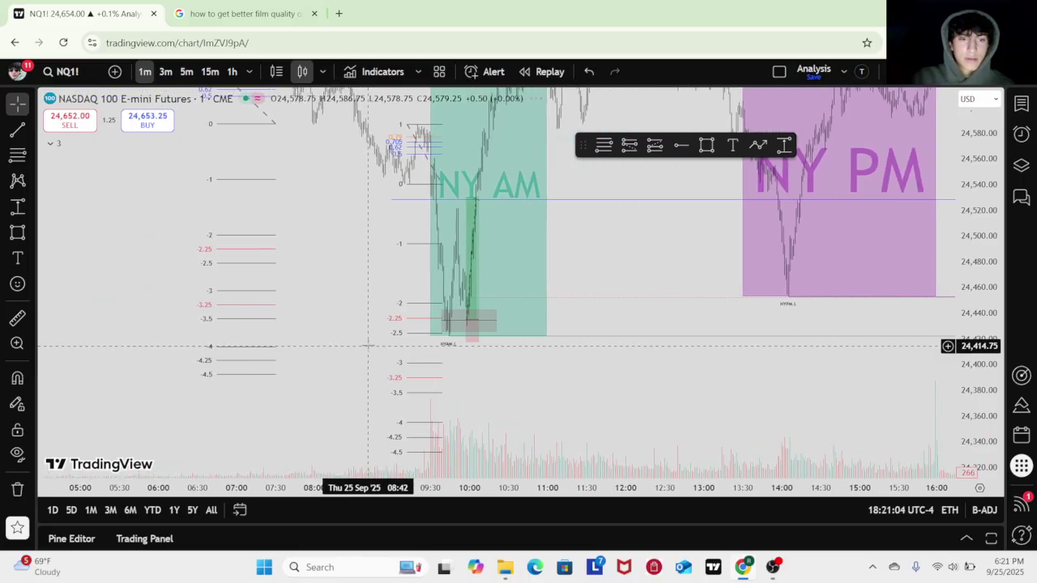
{"action": "scroll", "coordinate": [366, 347], "scroll_direction": "down", "scroll_amount": 5}
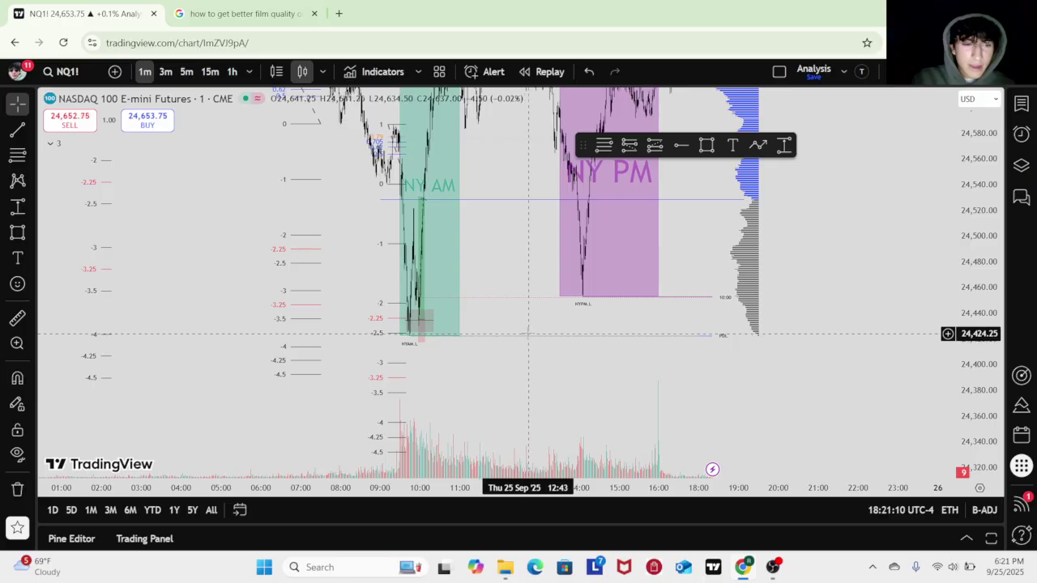
{"action": "left_click_drag", "start_coordinate": [208, 254], "coordinate": [423, 377]}
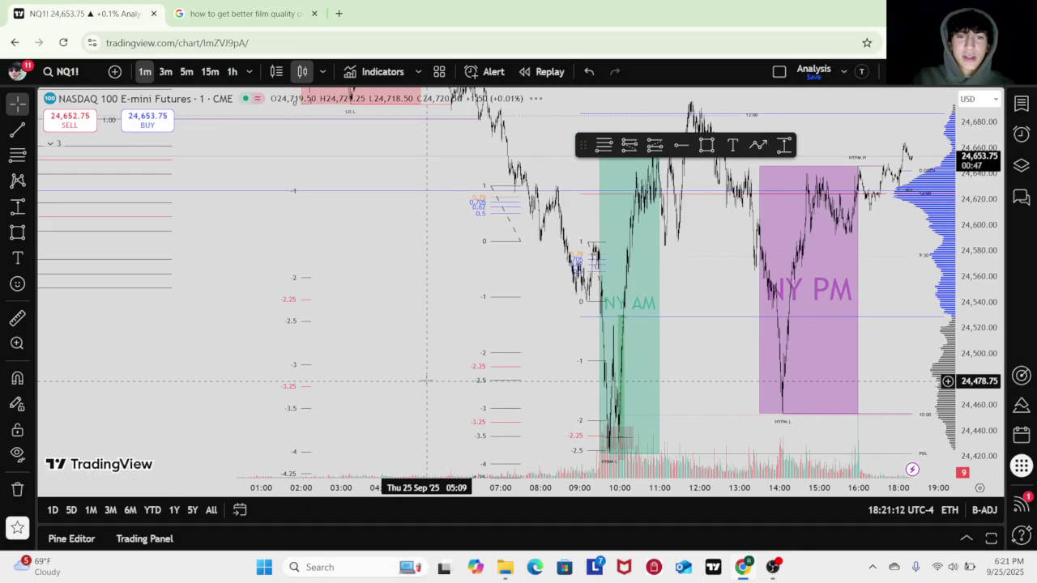
{"action": "double_click", "coordinate": [972, 300]}
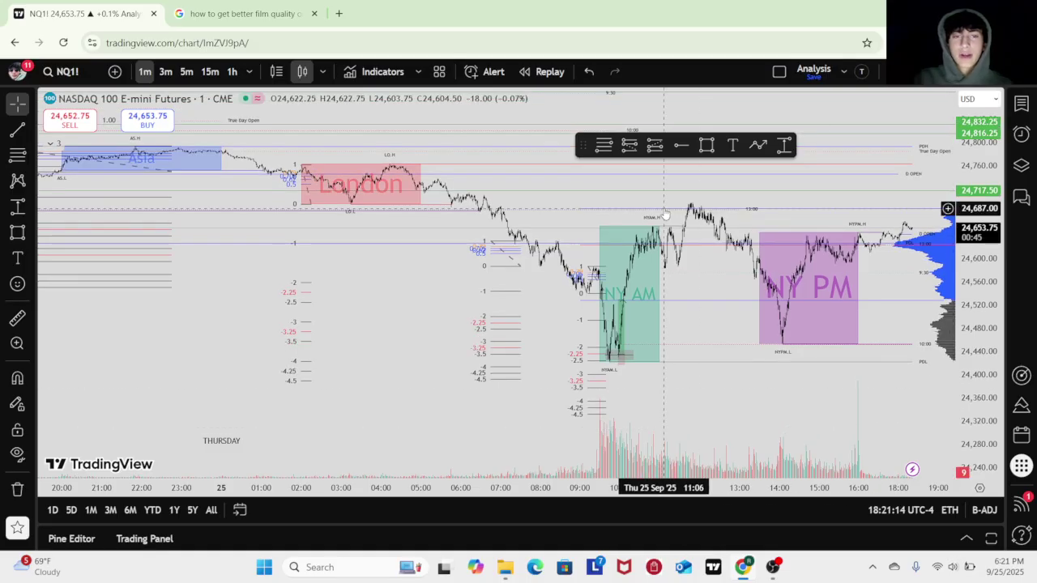
{"action": "left_click_drag", "start_coordinate": [781, 394], "coordinate": [622, 336]}
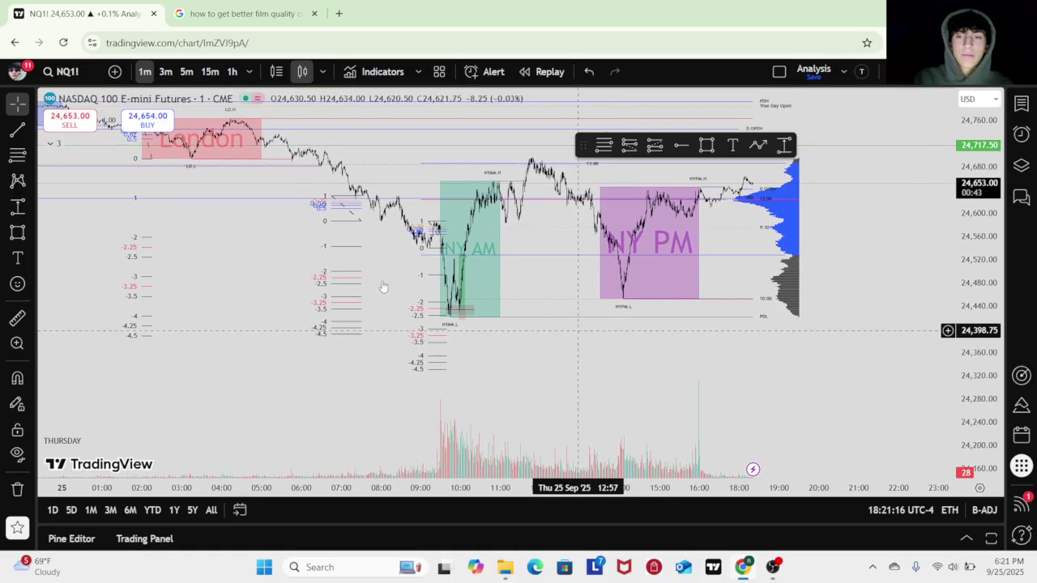
{"action": "left_click", "coordinate": [51, 145]}
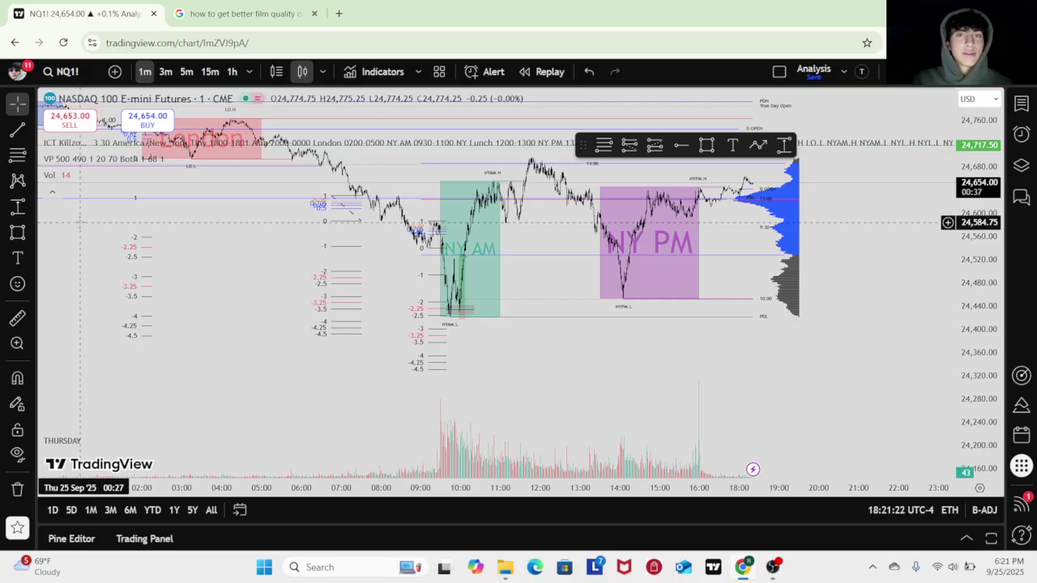
Step: Open and close the VP and ICT Killzones & Pivots settings unchanged, then collapse the legend
{"action": "double_click", "coordinate": [93, 161]}
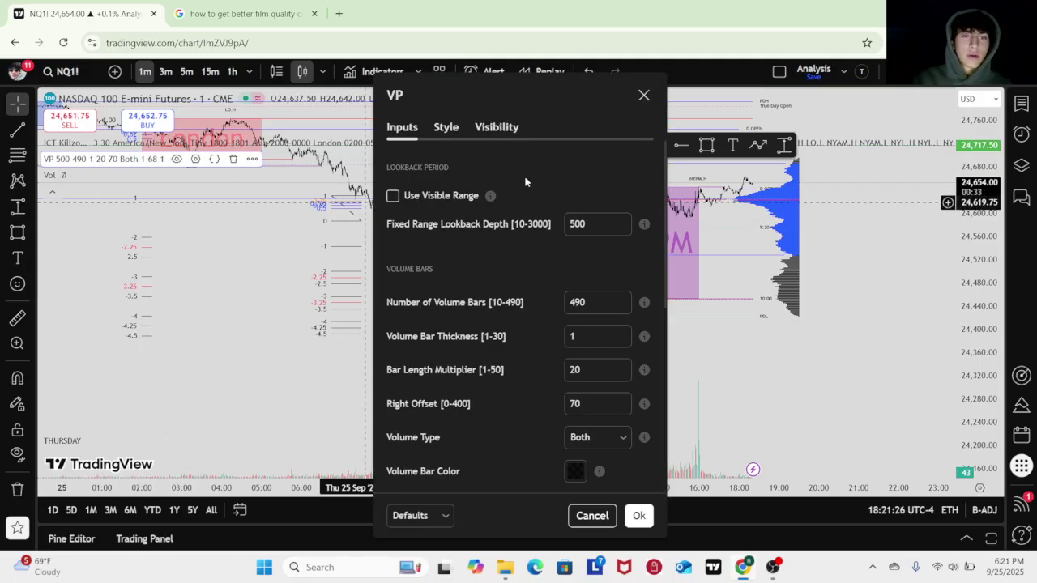
{"action": "left_click", "coordinate": [644, 96]}
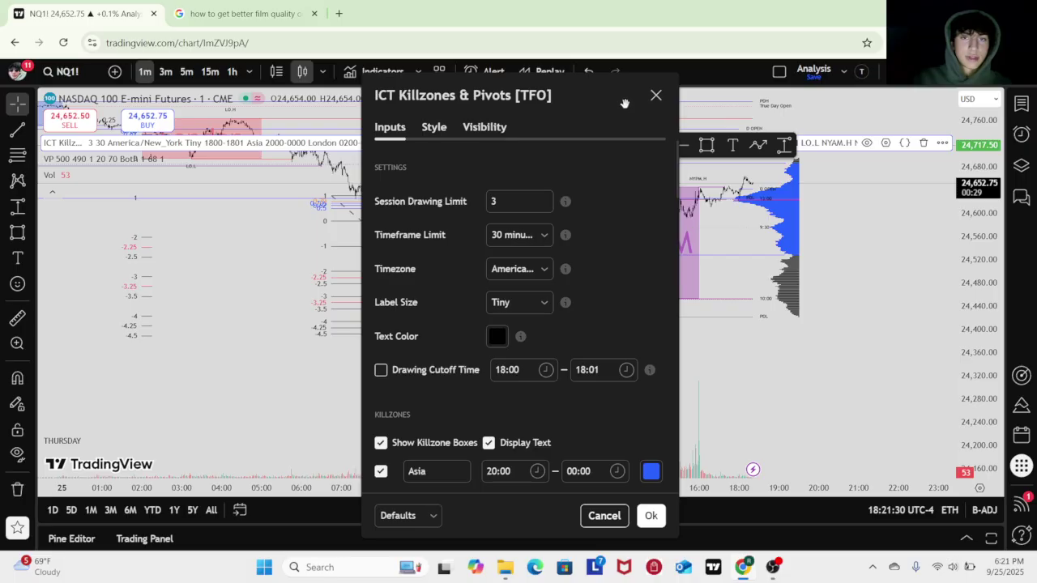
{"action": "left_click", "coordinate": [656, 95]}
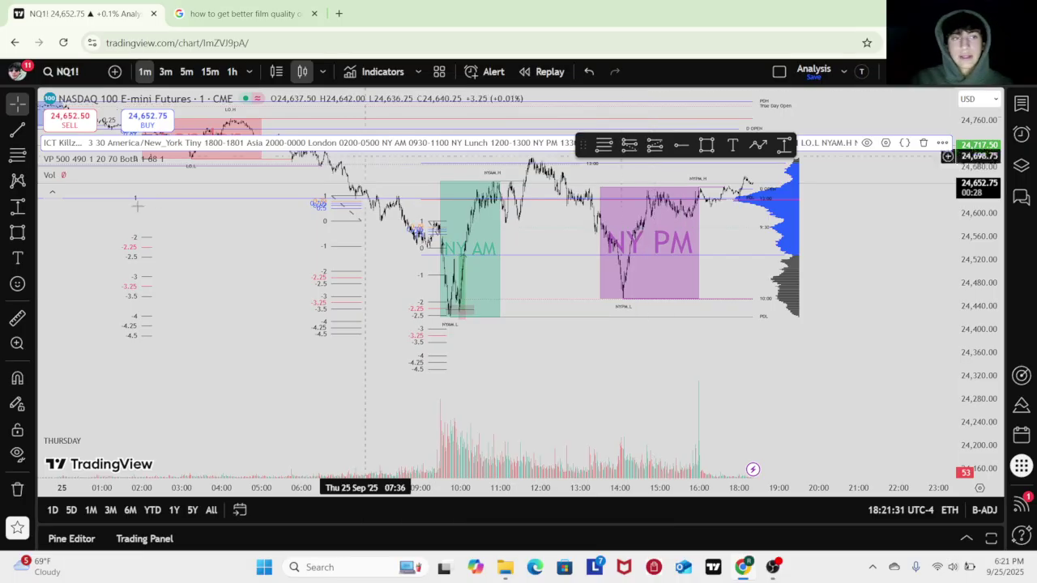
{"action": "left_click", "coordinate": [52, 192]}
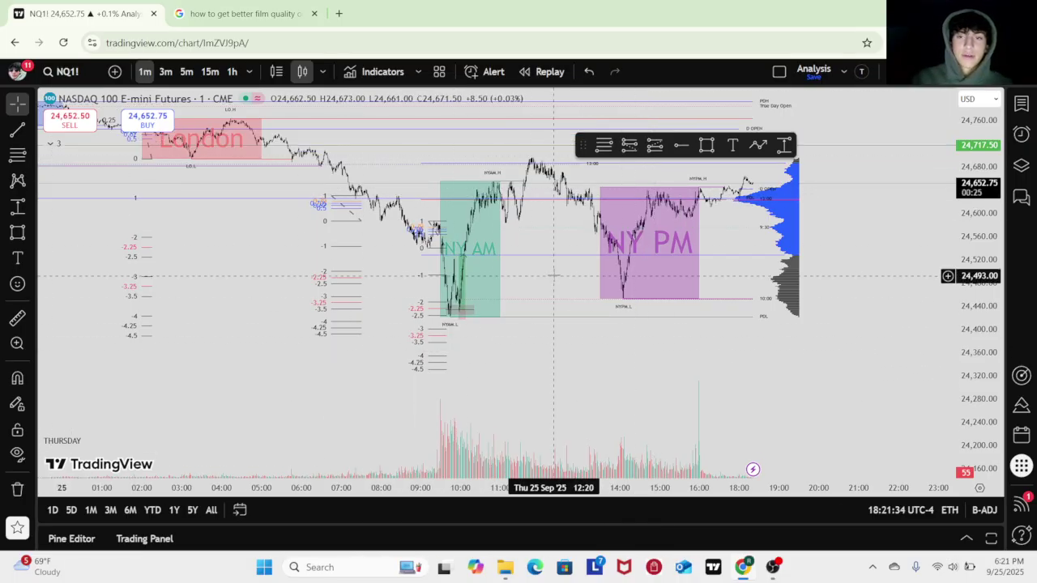
Step: Zoom out and scroll back through the earlier Asia, London and previous-day sessions
{"action": "scroll", "coordinate": [567, 324], "scroll_direction": "down", "scroll_amount": 4}
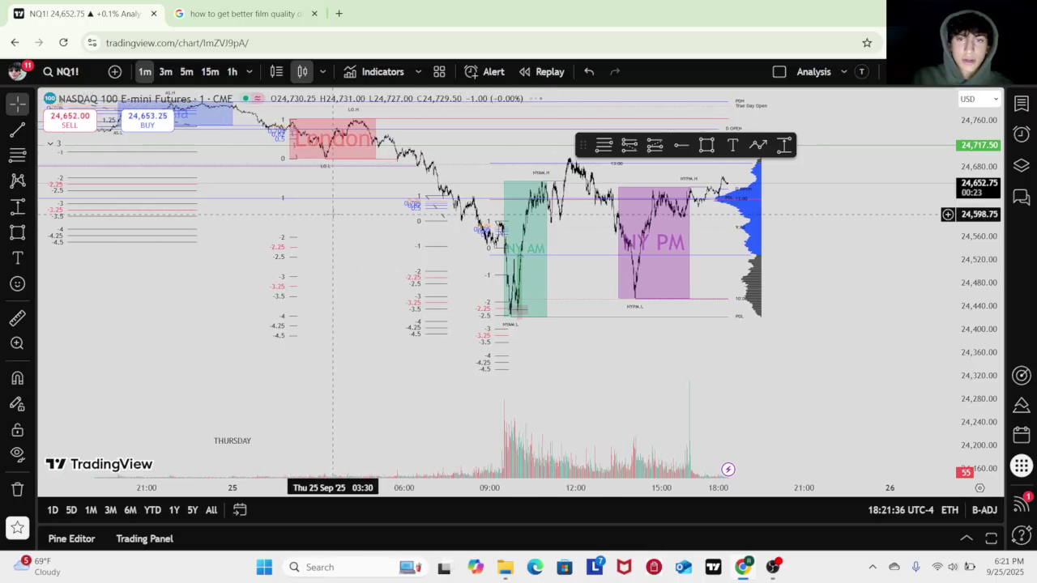
{"action": "scroll", "coordinate": [243, 268], "scroll_direction": "left", "scroll_amount": 5}
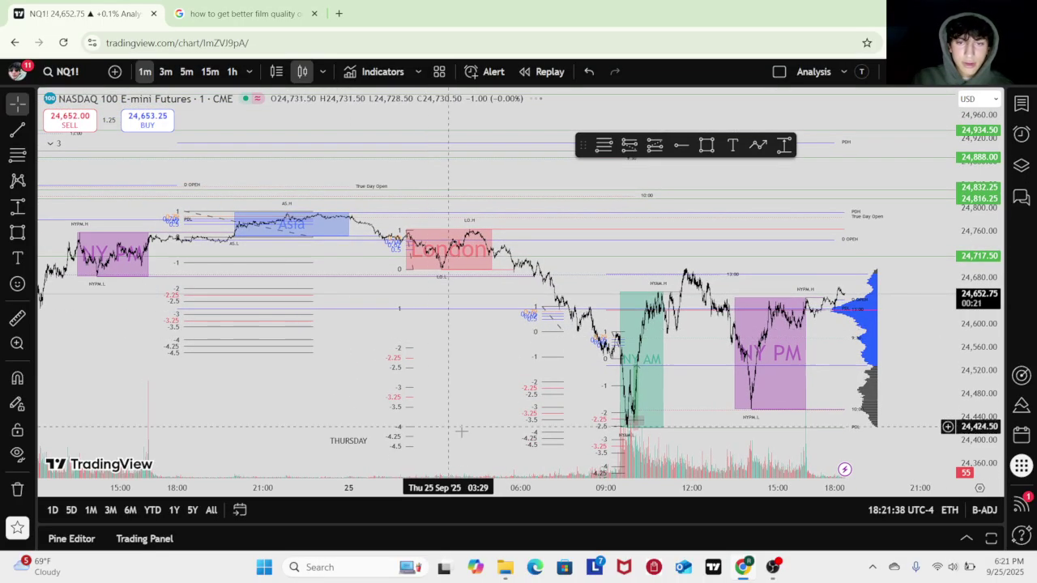
{"action": "left_click_drag", "start_coordinate": [486, 345], "coordinate": [484, 219]}
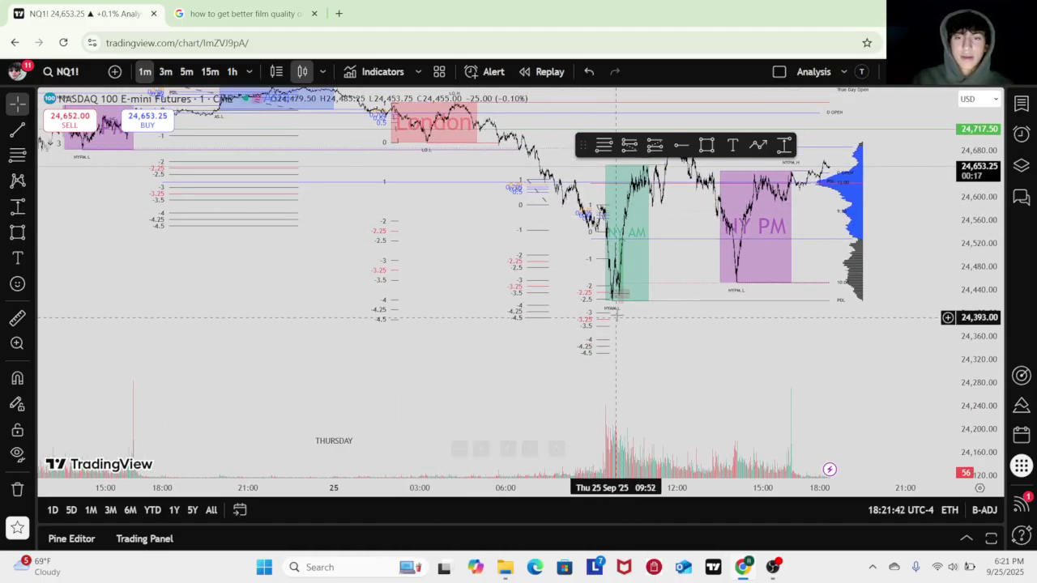
{"action": "scroll", "coordinate": [510, 397], "scroll_direction": "right", "scroll_amount": 3}
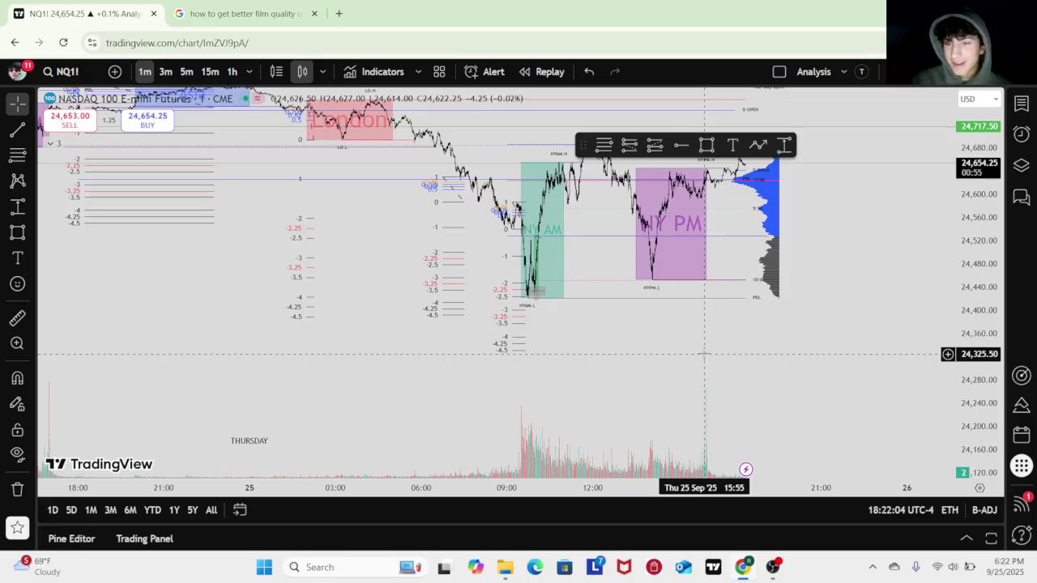
Step: Zoom back in centred on Thursday's NY AM low near 24,420 and the higher NY PM low
{"action": "scroll", "coordinate": [664, 312], "scroll_direction": "up", "scroll_amount": 5}
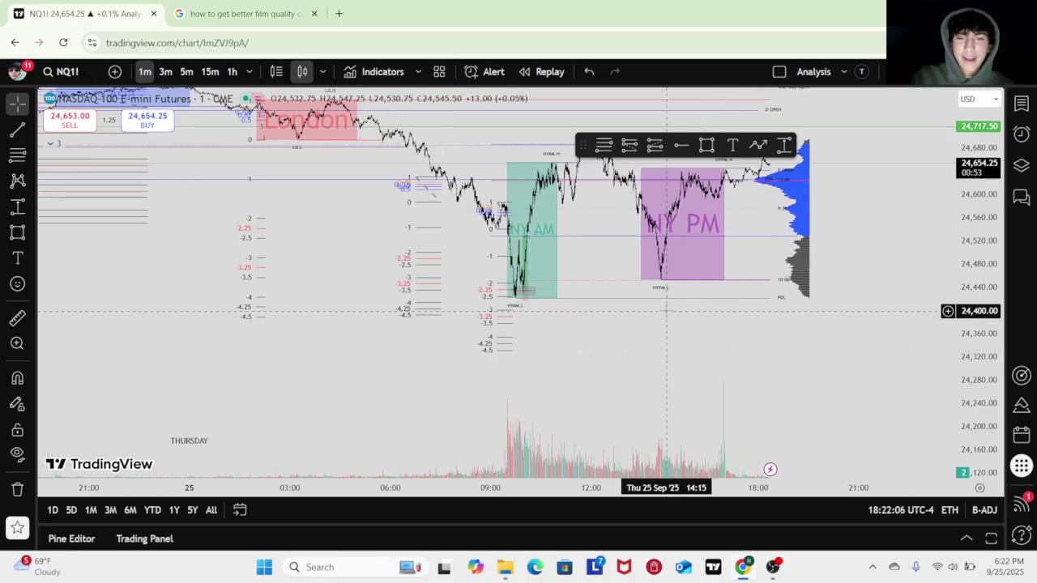
{"action": "scroll", "coordinate": [713, 204], "scroll_direction": "up", "scroll_amount": 3}
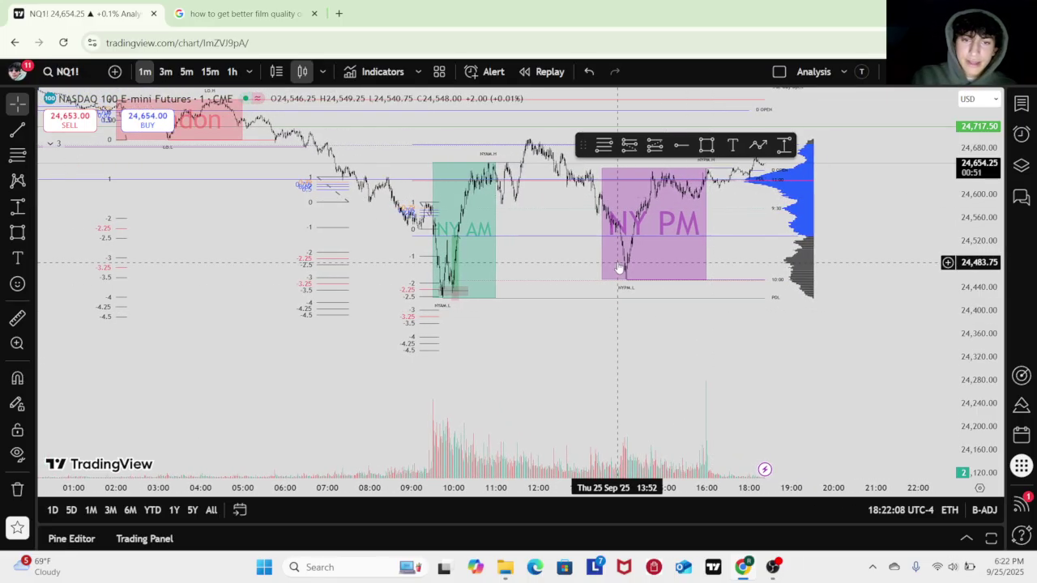
{"action": "scroll", "coordinate": [619, 268], "scroll_direction": "up", "scroll_amount": 5}
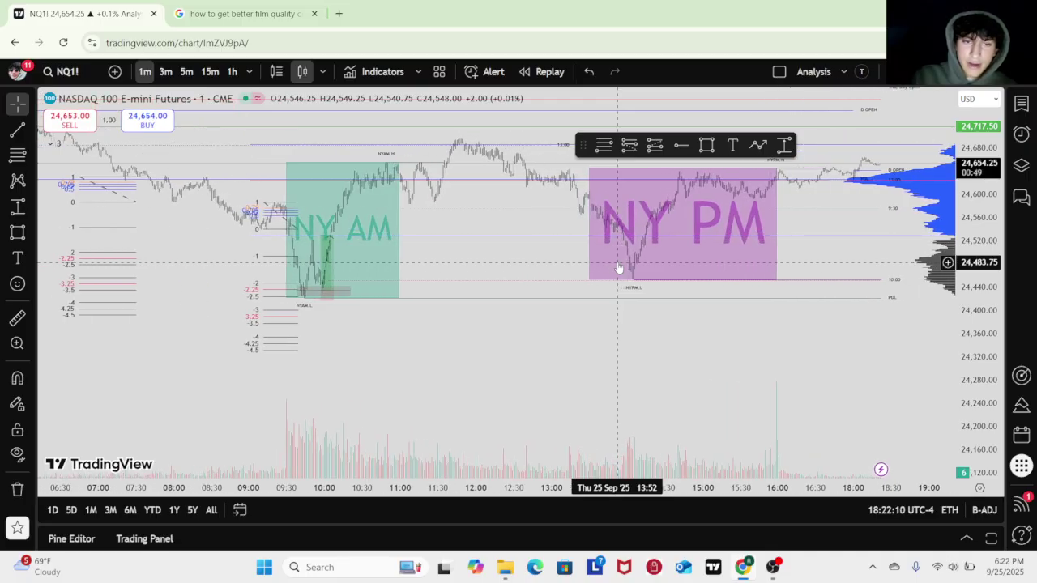
{"action": "left_click_drag", "start_coordinate": [435, 336], "coordinate": [585, 335]}
{"action": "scroll", "coordinate": [587, 336], "scroll_direction": "up", "scroll_amount": 3}
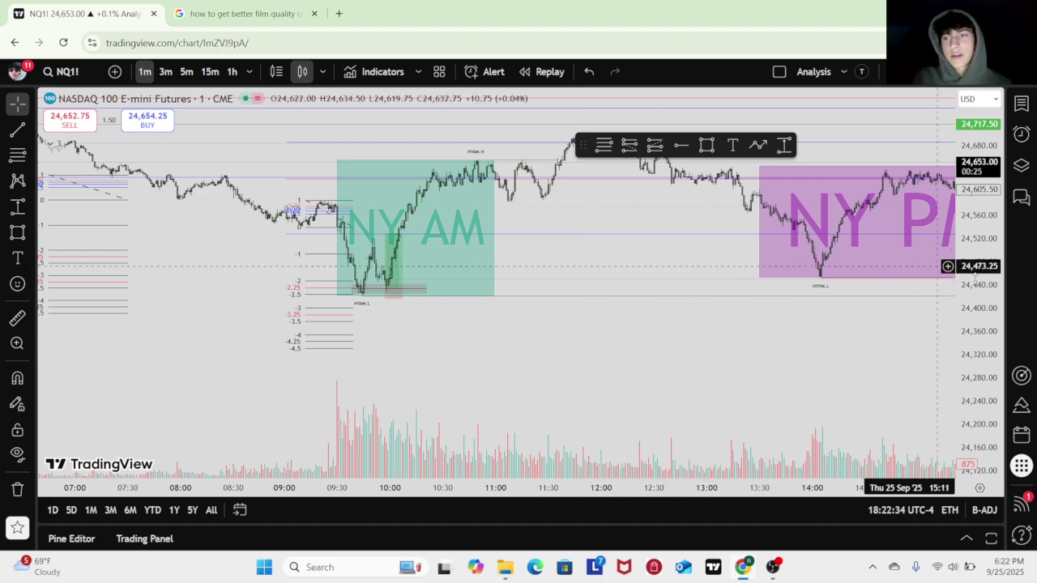
Step: Stretch the price scale and zoom in until the NY AM drop to about 24,420 fills the chart
{"action": "left_click_drag", "start_coordinate": [964, 381], "coordinate": [942, 270]}
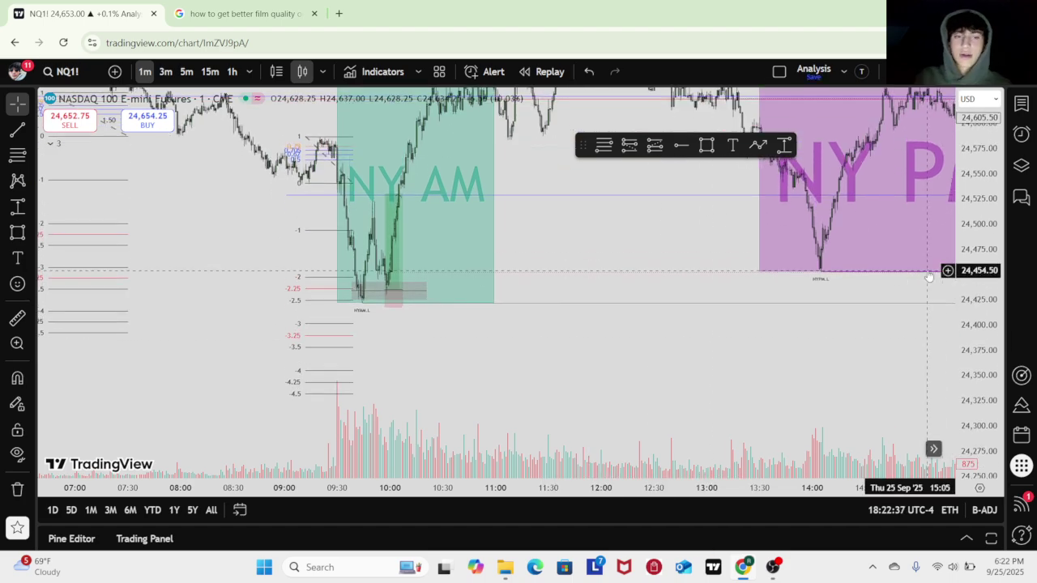
{"action": "scroll", "coordinate": [710, 317], "scroll_direction": "up", "scroll_amount": 3}
{"action": "scroll", "coordinate": [711, 320], "scroll_direction": "up", "scroll_amount": 1}
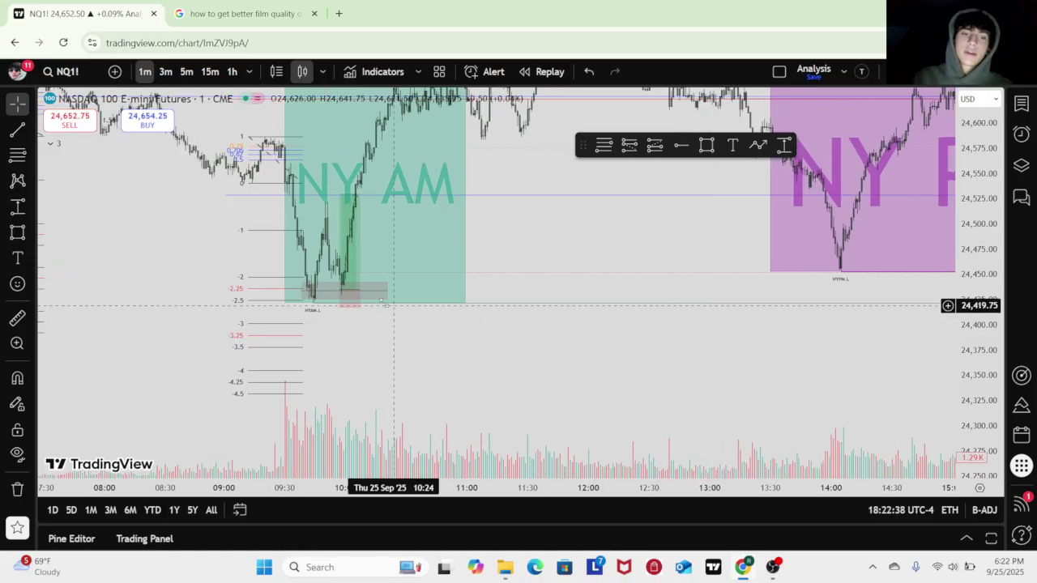